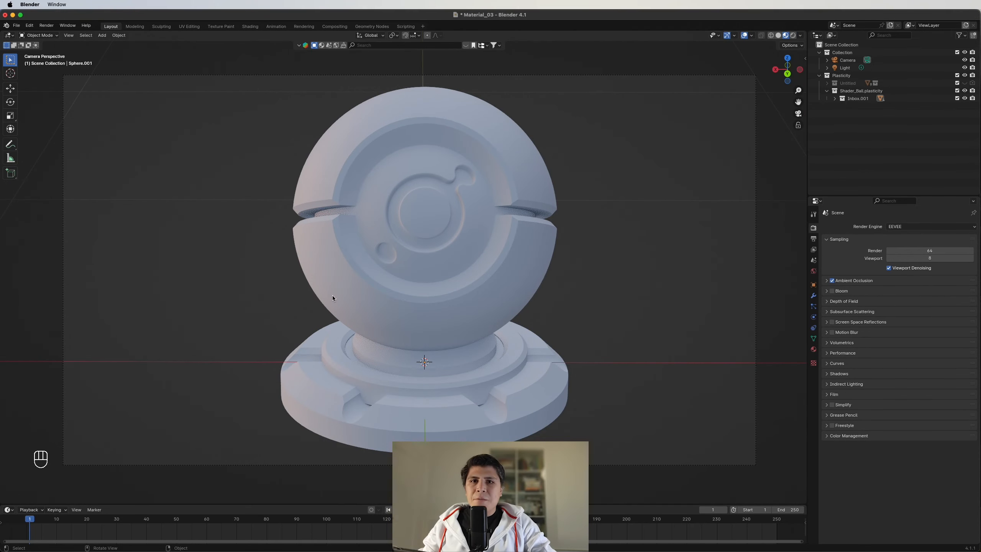
# - Set the scene's render engine to Cycles
pyautogui.click(924, 227)
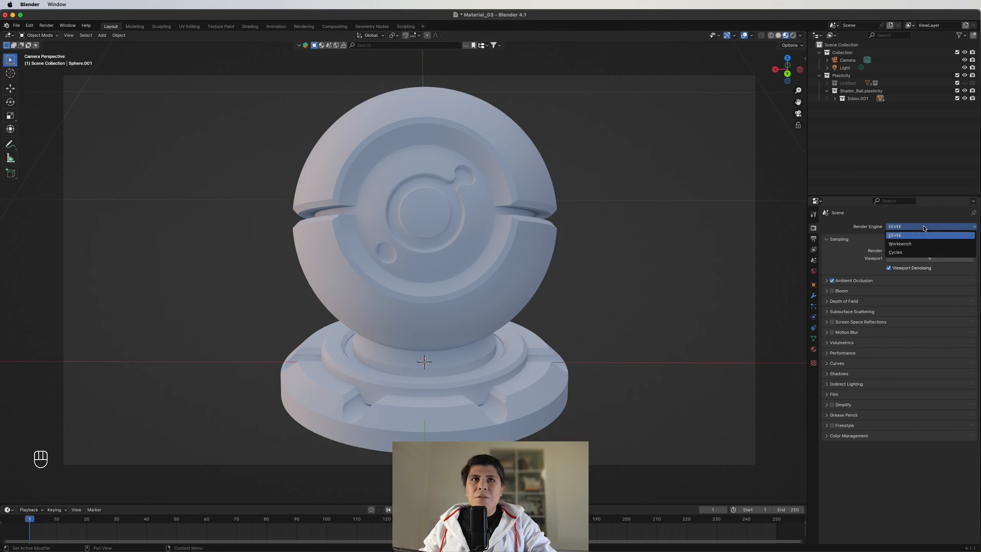
pyautogui.click(903, 252)
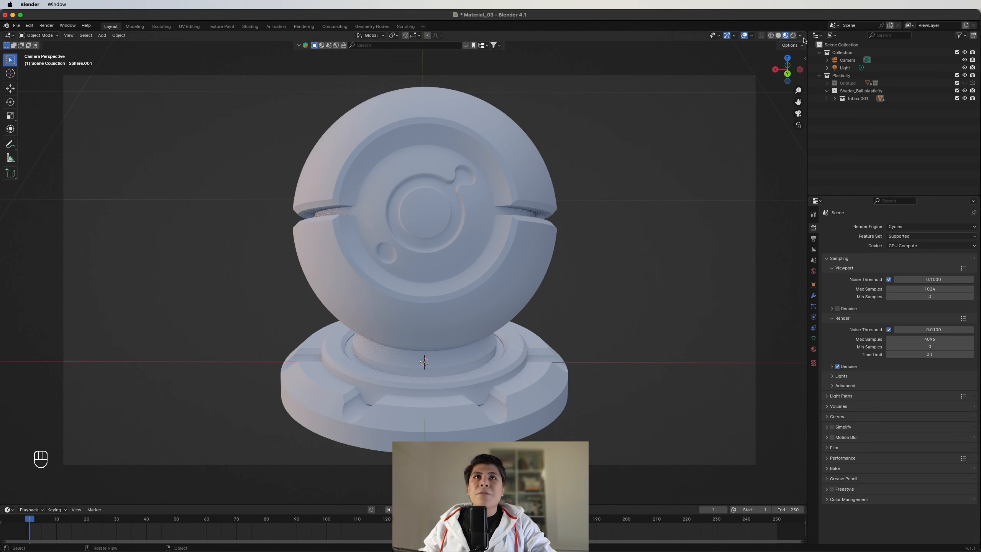
# - Split the 3D viewport into two side-by-side areas and make the larger new area a Shader Editor
pyautogui.moveTo(807, 34); pyautogui.dragTo(312, 82)
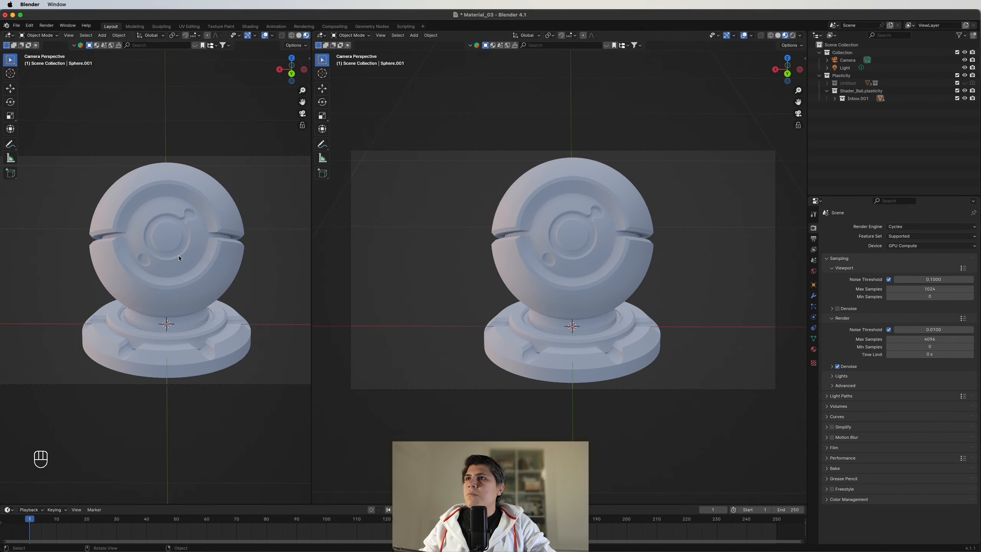
pyautogui.scroll(5, 179, 255)
pyautogui.keyDown('shift'); pyautogui.moveTo(179, 256); pyautogui.dragTo(200, 258, button='middle'); pyautogui.keyUp('shift')
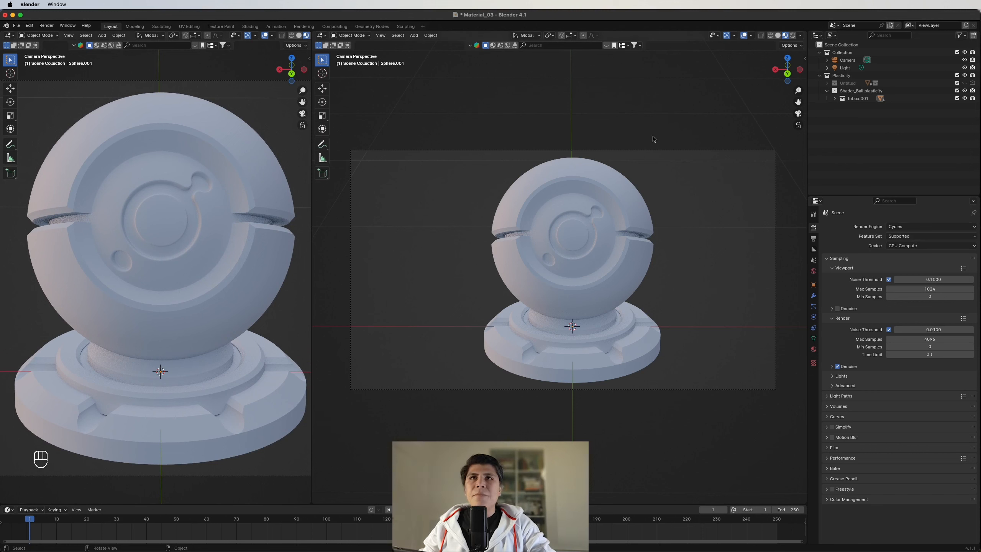
pyautogui.click(322, 36)
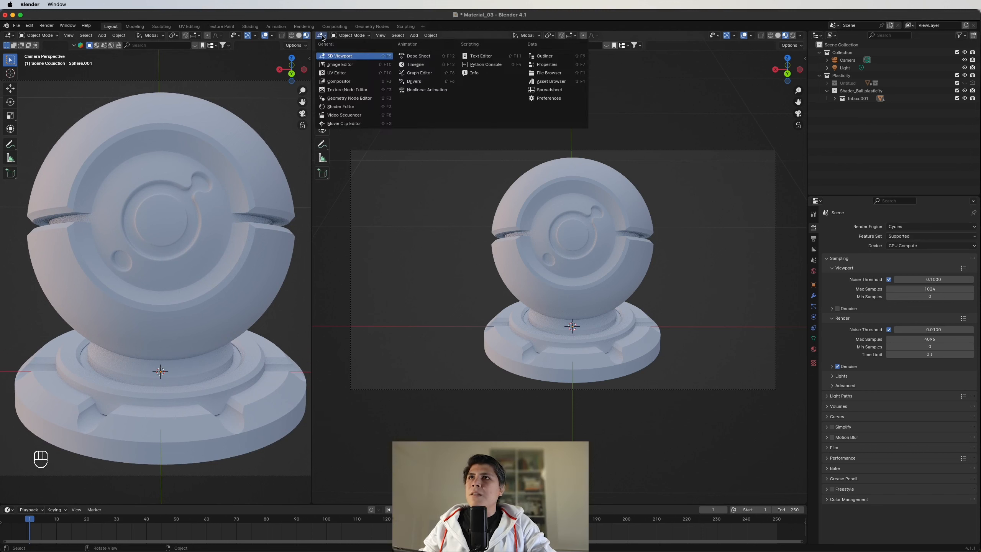
pyautogui.click(347, 107)
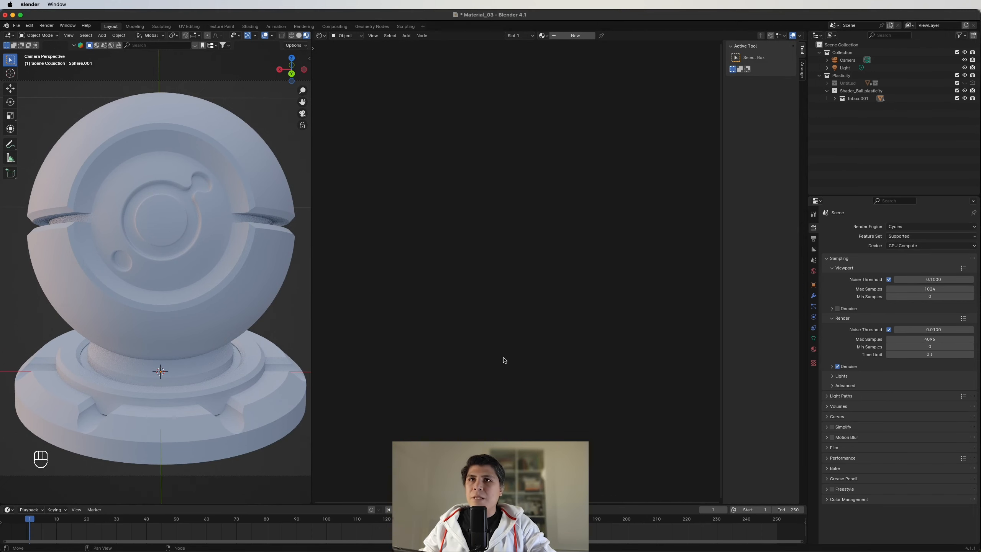
# - Switch to Finder and preview the reference diagram mat01_a.jpg to examine the upper and under material nodes
pyautogui.press('super+Tab')
pyautogui.press('space')
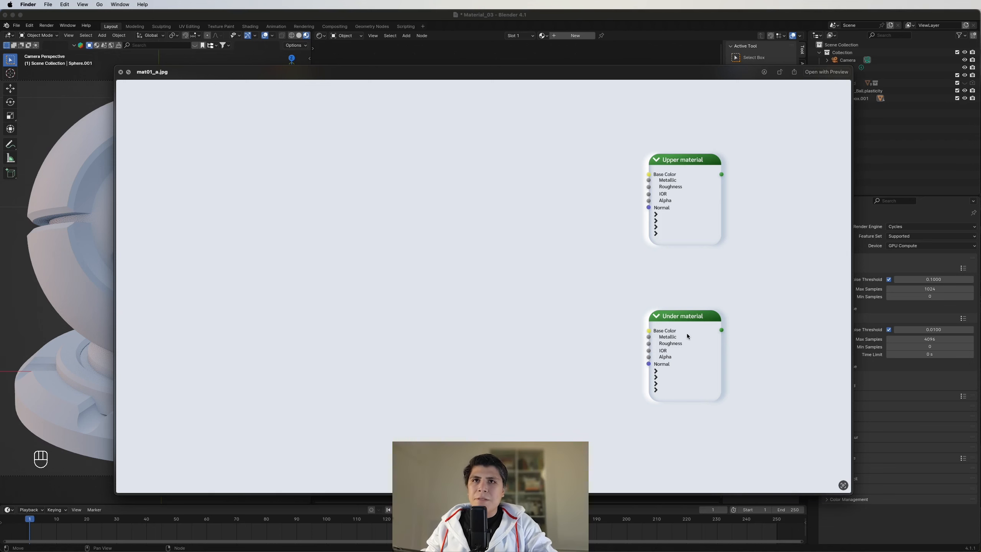
pyautogui.press('space')
# - Create a new material named "upper material" on the shader ball
pyautogui.click(813, 350)
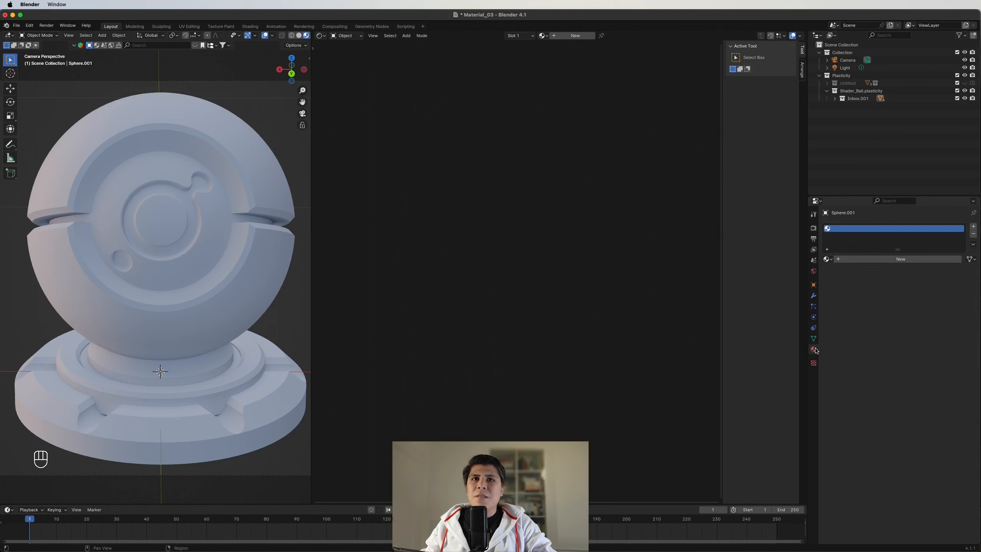
pyautogui.click(909, 259)
pyautogui.moveTo(560, 314); pyautogui.dragTo(588, 304, button='middle')
pyautogui.scroll(-2, 593, 298)
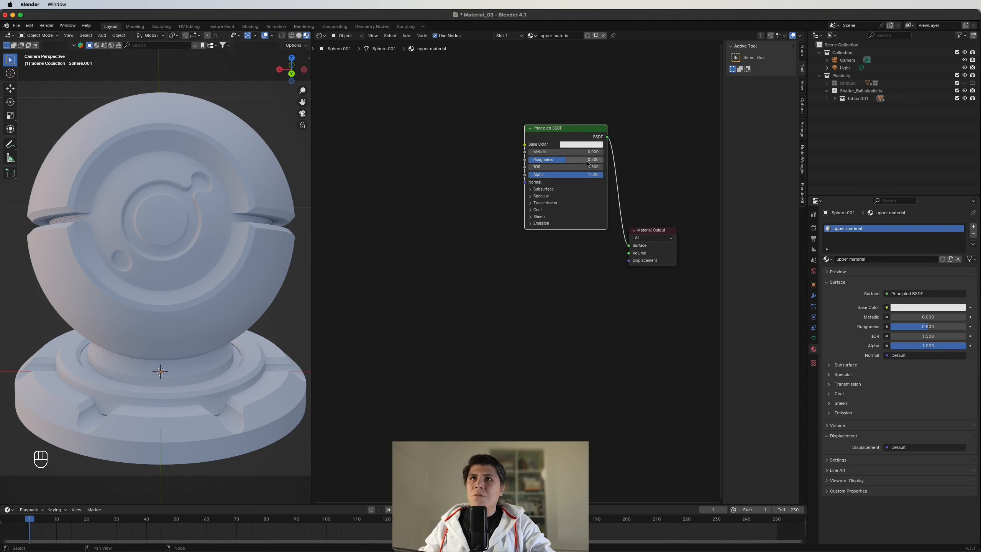
# - Duplicate the Principled BSDF node, place the copy below the original, and rename the material "under material"
pyautogui.hotkey('shift', 'd')
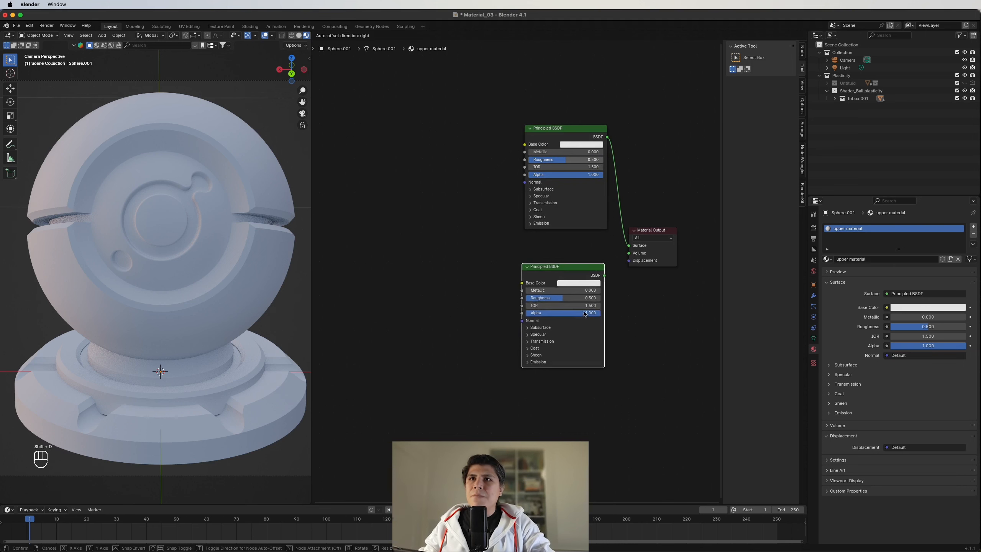
pyautogui.click(557, 298)
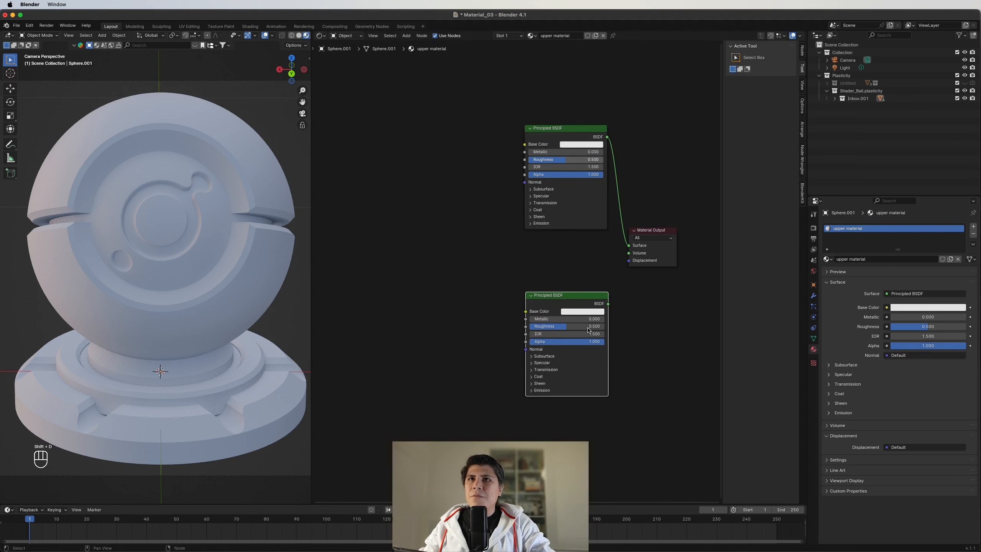
pyautogui.doubleClick(883, 259)
pyautogui.write('under material')
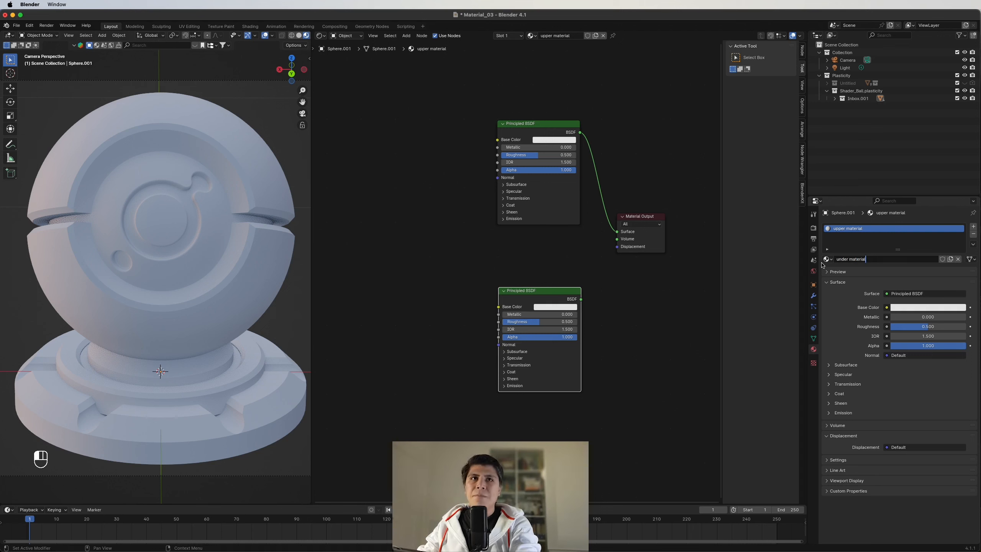
pyautogui.press('Return')
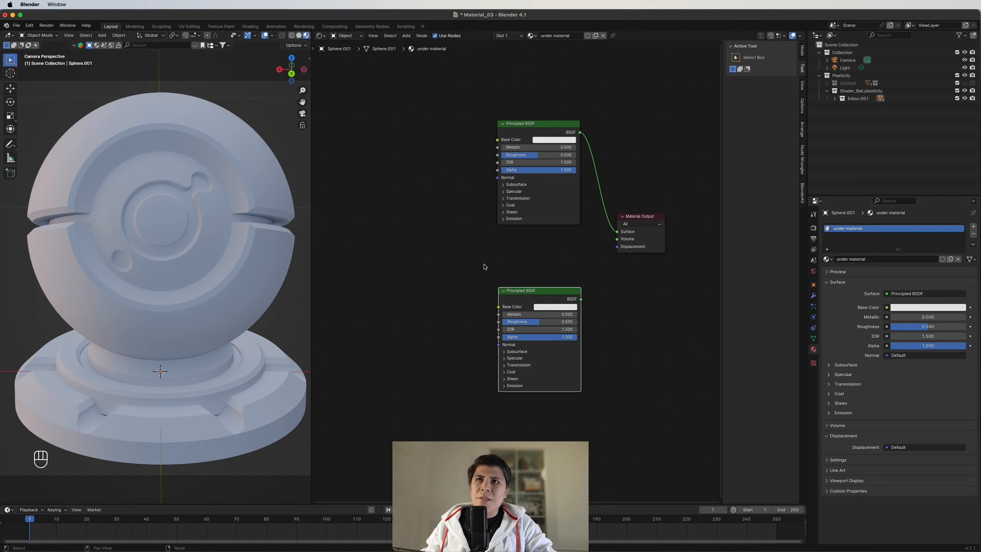
# - Search the add-on preferences for "node" and check that the Node Wrangler add-on is enabled
pyautogui.click(30, 25)
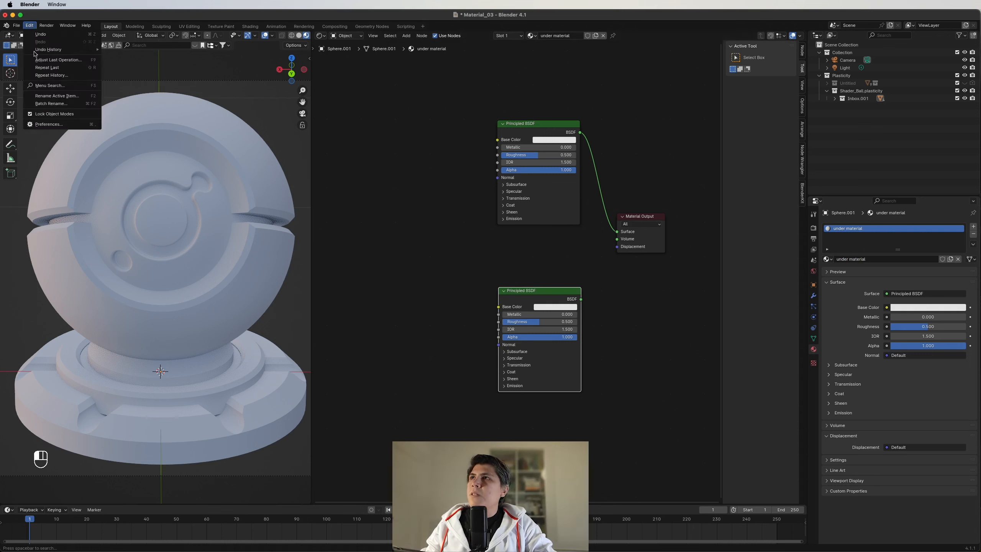
pyautogui.click(59, 125)
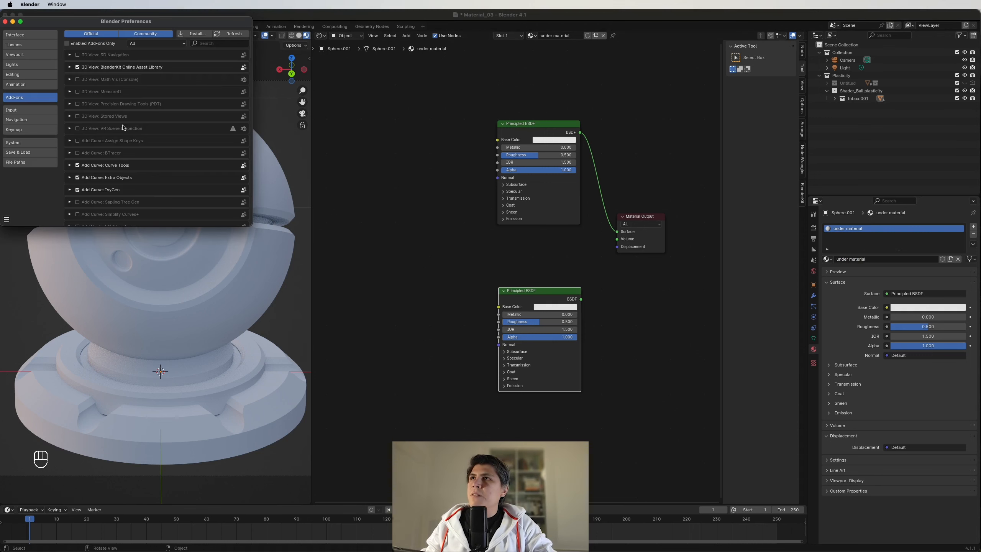
pyautogui.click(234, 42)
pyautogui.write('node')
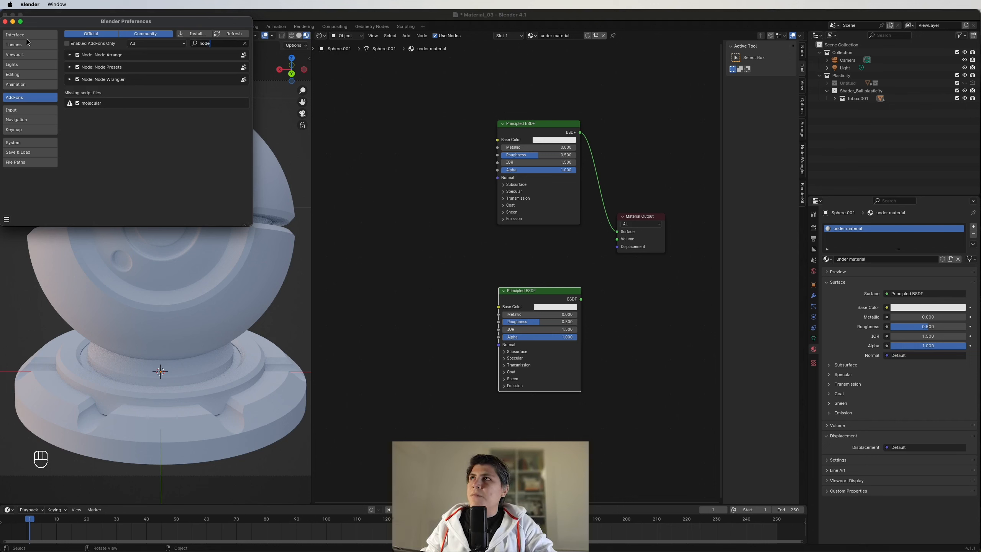
pyautogui.click(5, 21)
# - Advance the Finder preview to mat01_b.jpg and examine how the stain and contrast nodes feed the upper material
pyautogui.scroll(2, 602, 248)
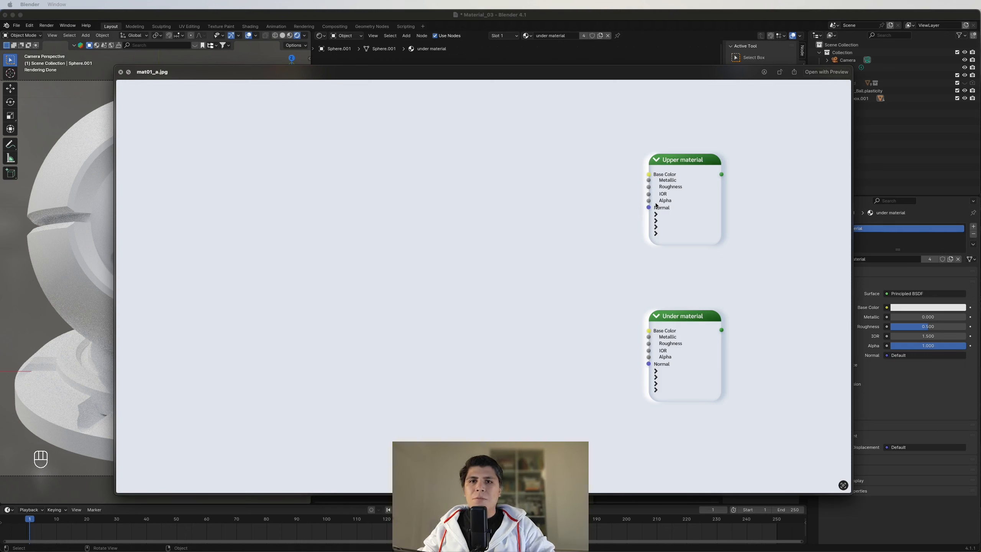
pyautogui.press('Right')
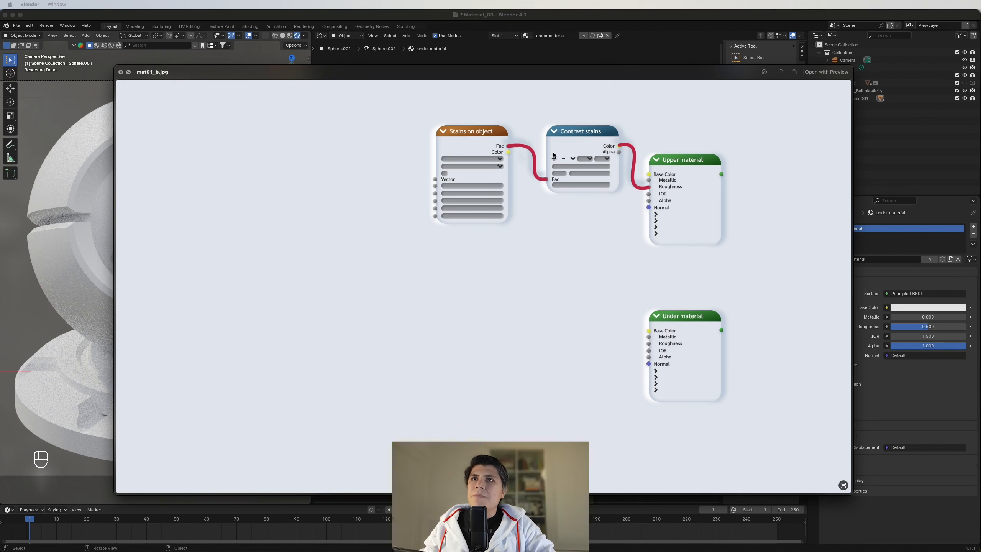
pyautogui.press('space')
# - Add a Noise Texture node beside the upper Principled BSDF, on its input side
pyautogui.moveTo(487, 187); pyautogui.dragTo(505, 194, button='middle')
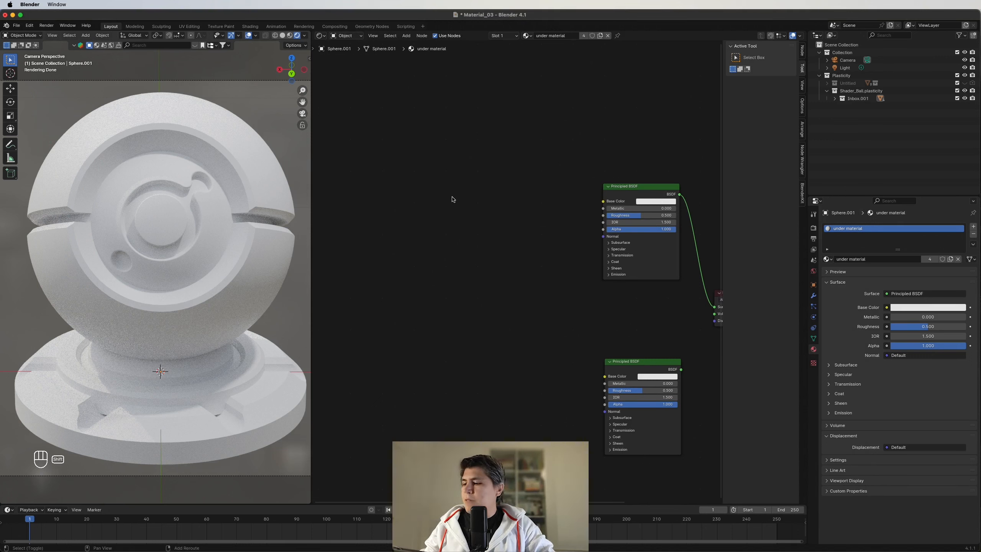
pyautogui.hotkey('shift', 'a')
pyautogui.write('noi')
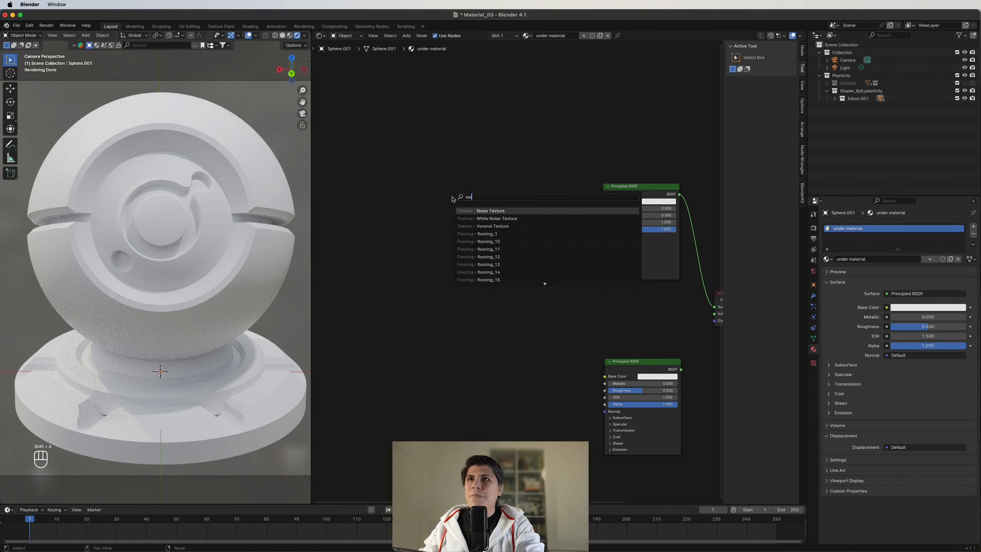
pyautogui.click(489, 211)
pyautogui.click(439, 186)
pyautogui.press('Home')
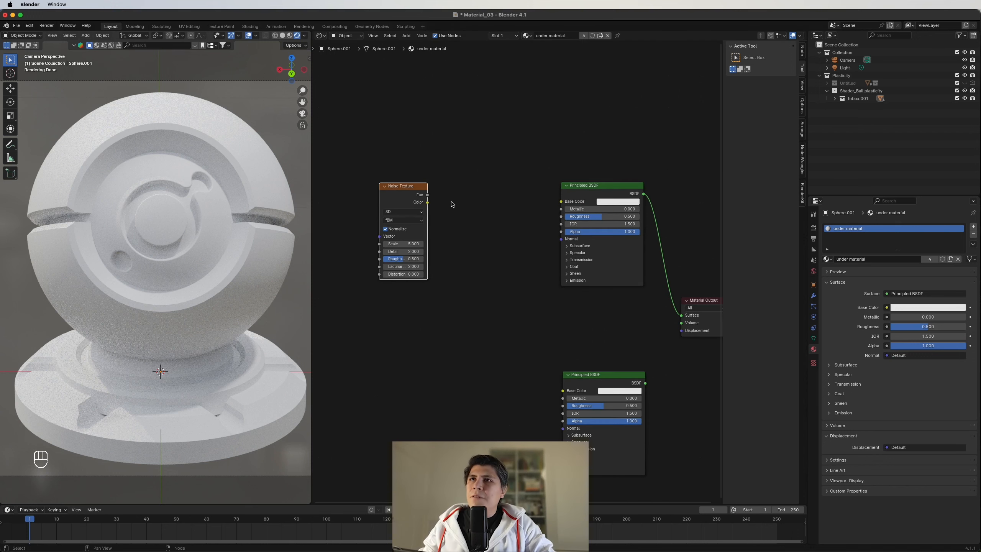
# - Preview the Noise Texture on the shader ball, alternating it with the upper Principled BSDF for comparison
pyautogui.keyDown('ctrl'); pyautogui.keyDown('shift'); pyautogui.click(418, 192); pyautogui.keyUp('shift'); pyautogui.keyUp('ctrl')
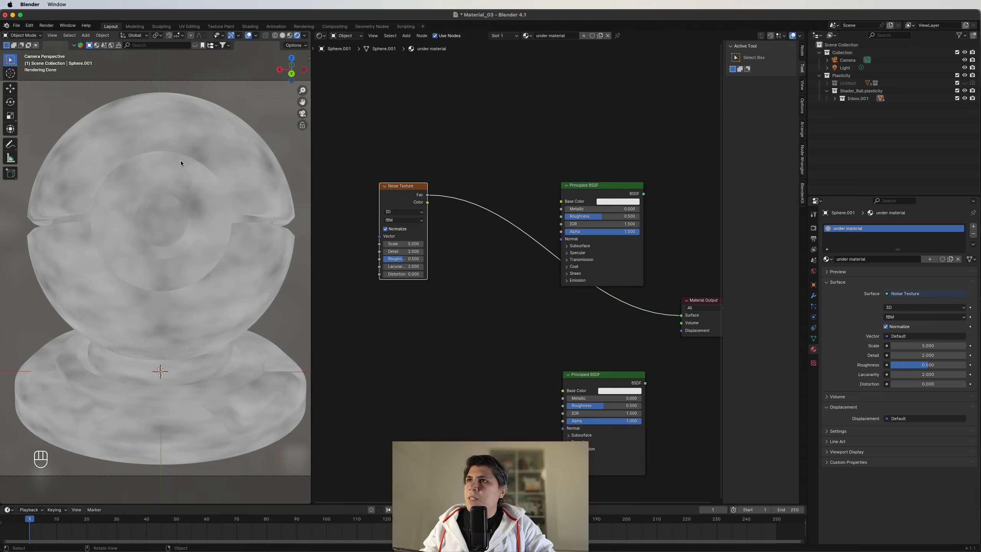
pyautogui.keyDown('ctrl'); pyautogui.keyDown('shift'); pyautogui.click(612, 187); pyautogui.keyUp('shift'); pyautogui.keyUp('ctrl')
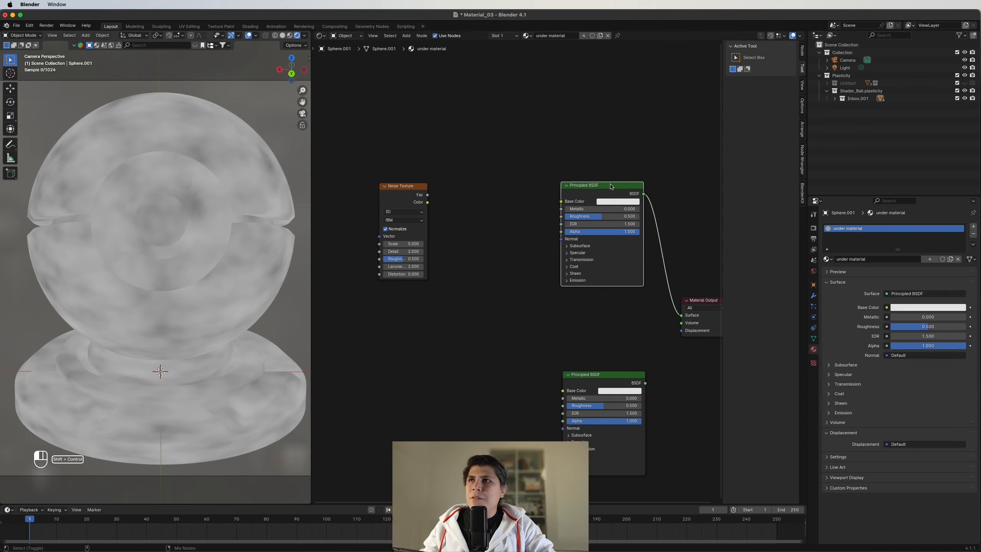
pyautogui.keyDown('ctrl'); pyautogui.keyDown('shift'); pyautogui.click(409, 188); pyautogui.keyUp('shift'); pyautogui.keyUp('ctrl')
pyautogui.keyDown('ctrl'); pyautogui.keyDown('shift'); pyautogui.click(629, 189); pyautogui.keyUp('shift'); pyautogui.keyUp('ctrl')
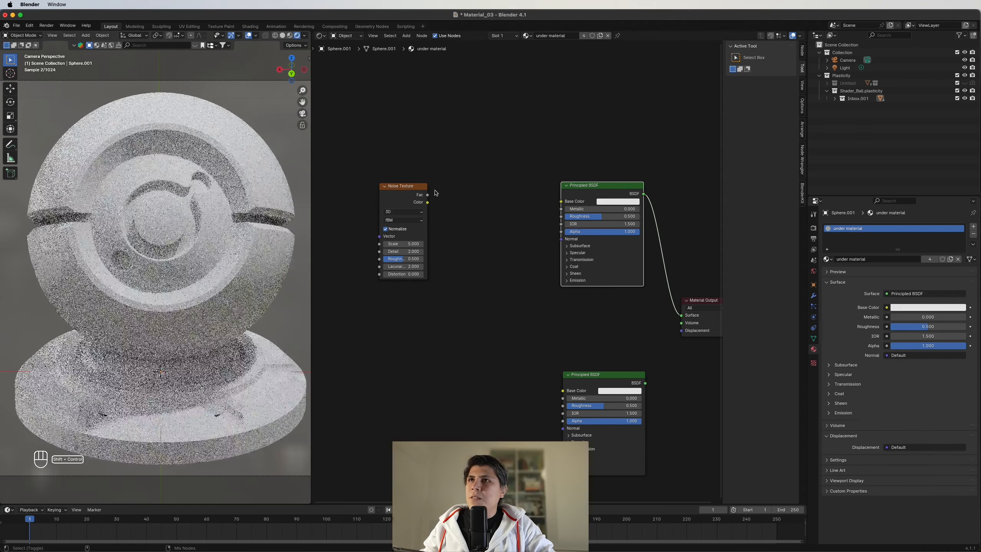
pyautogui.keyDown('ctrl'); pyautogui.keyDown('shift'); pyautogui.click(400, 192); pyautogui.keyUp('shift'); pyautogui.keyUp('ctrl')
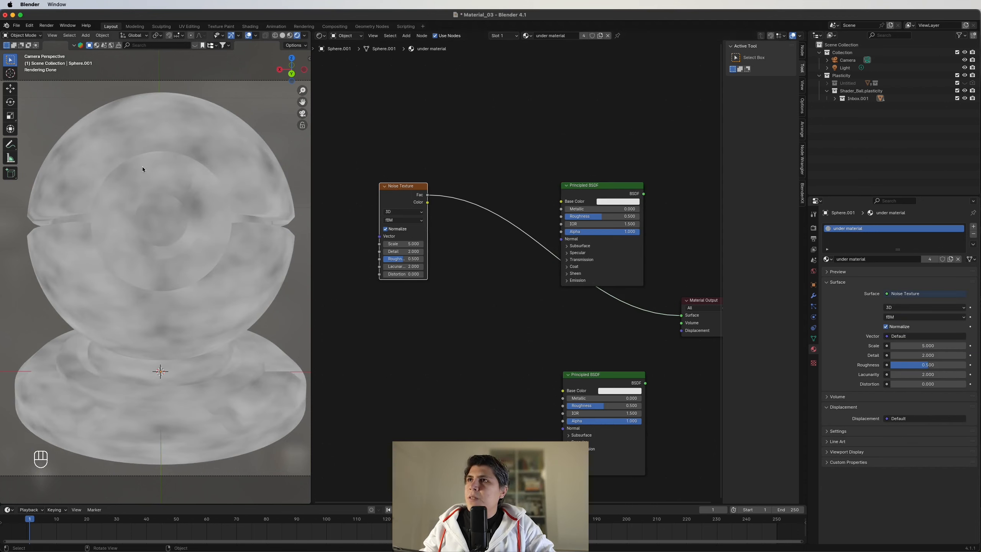
# - Make room beside the Noise Texture and insert a Color Ramp node into its output link
pyautogui.moveTo(423, 192); pyautogui.dragTo(417, 192)
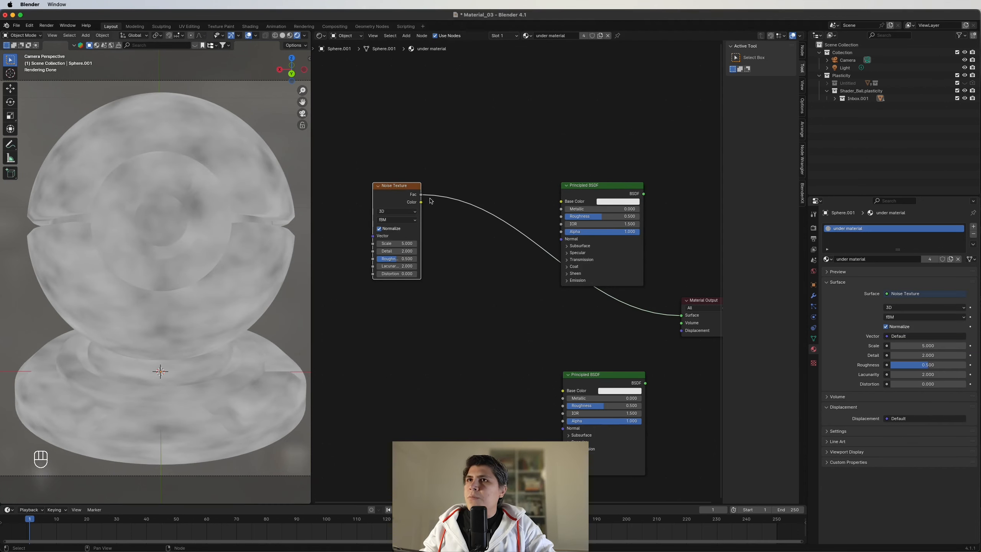
pyautogui.hotkey('shift', 'a')
pyautogui.write('colo')
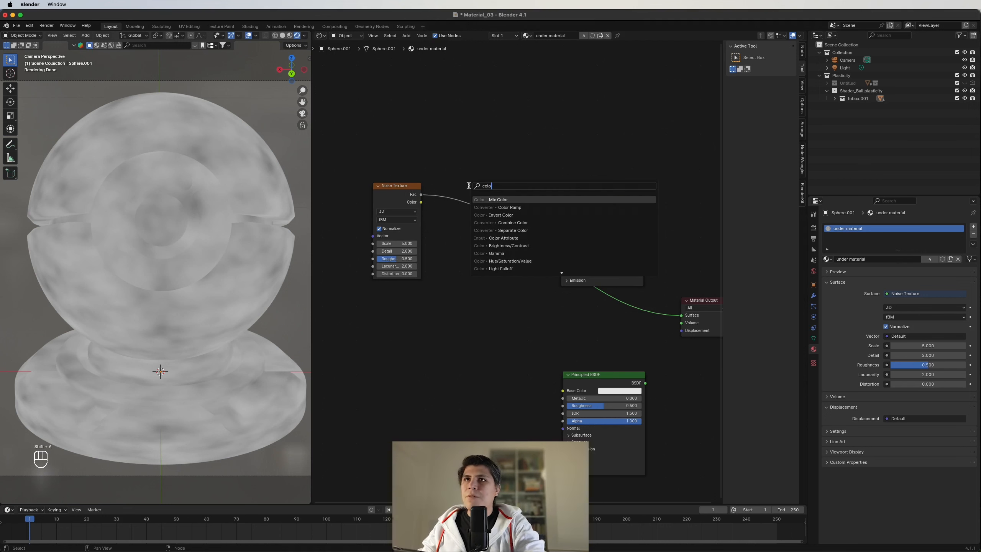
pyautogui.press('Down')
pyautogui.press('Return')
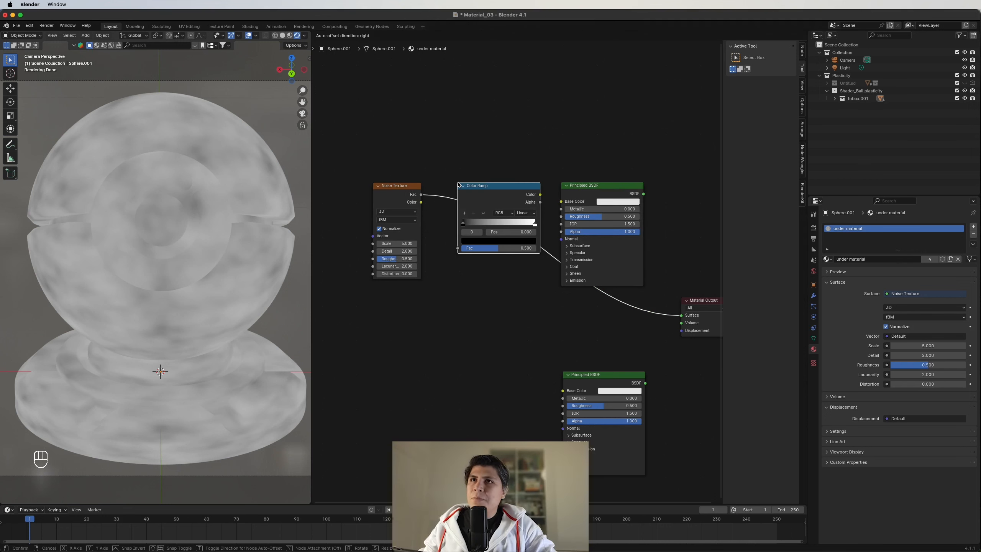
pyautogui.click(459, 185)
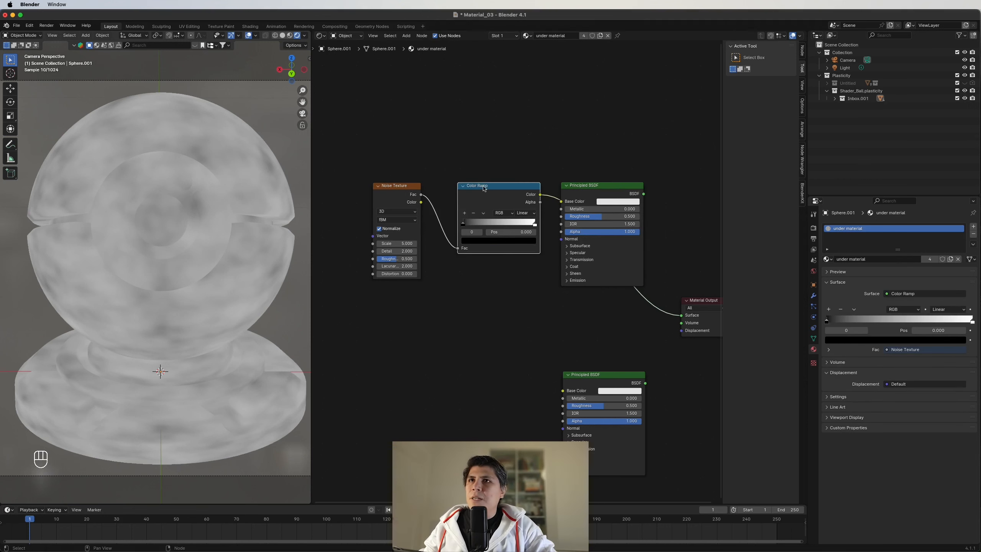
# - Bring the Color Ramp stops closer, with white at 0.691, and set the noise scale to 2.1, detail to 4 and roughness to 0.75
pyautogui.click(535, 224)
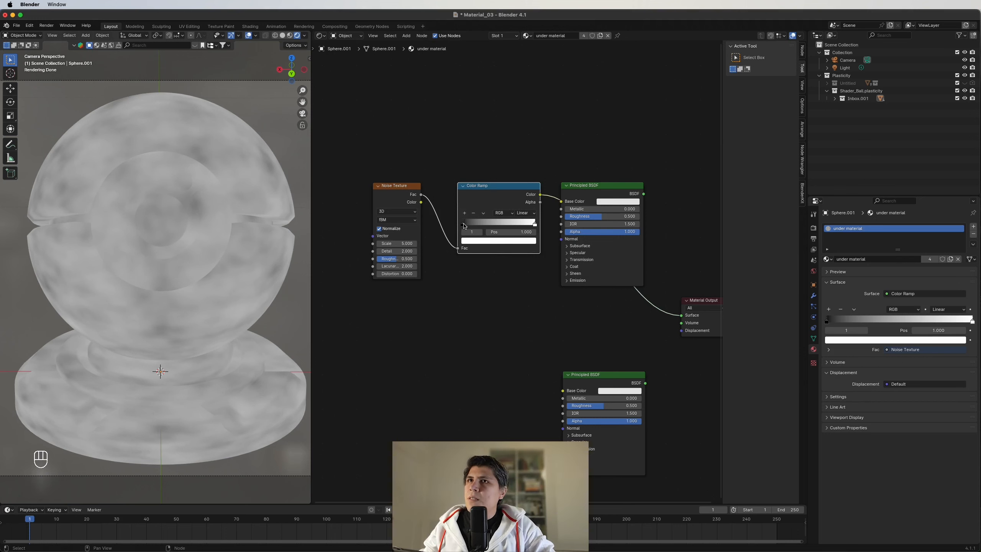
pyautogui.moveTo(463, 224)
pyautogui.mouseDown()
pyautogui.moveTo(529, 224)
pyautogui.moveTo(501, 226)
pyautogui.mouseUp()
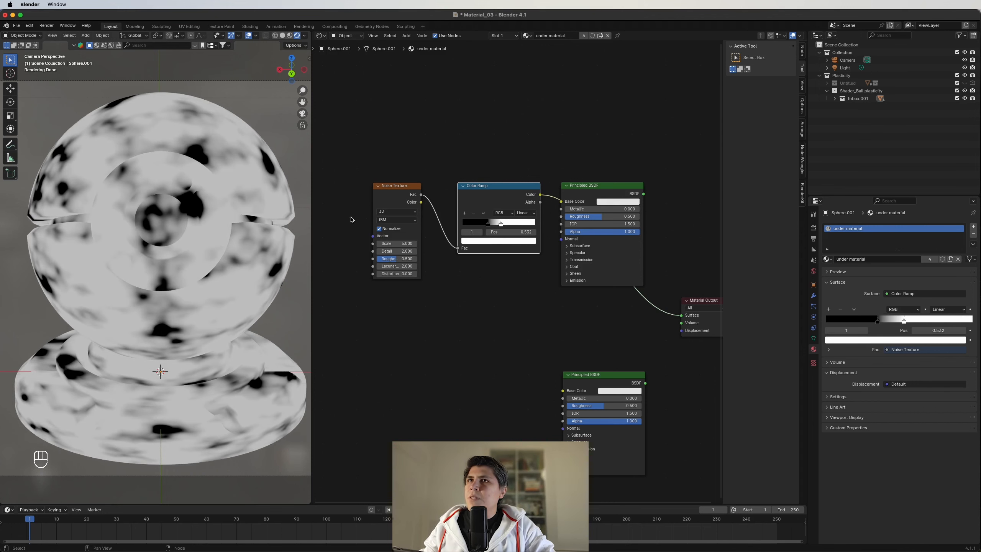
pyautogui.scroll(1, 482, 229)
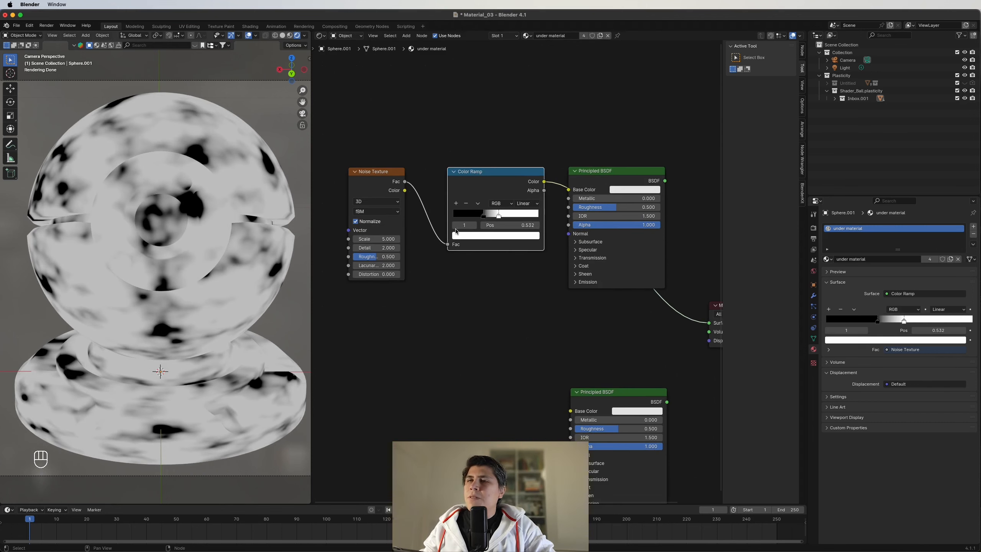
pyautogui.moveTo(376, 238); pyautogui.dragTo(391, 257)
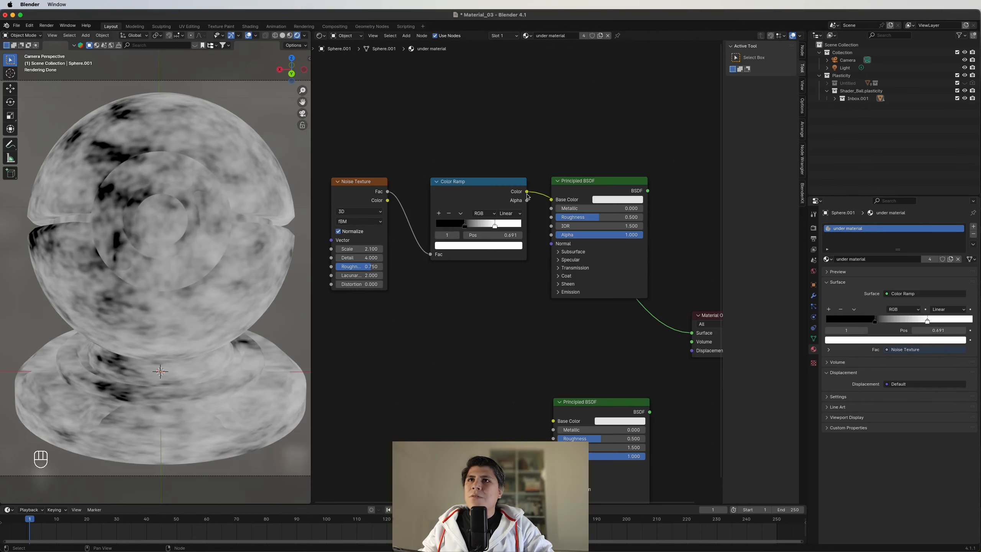
# - Connect the Color Ramp's color to the upper Principled BSDF's roughness and link that shader to the Material Output
pyautogui.moveTo(527, 191); pyautogui.dragTo(551, 217)
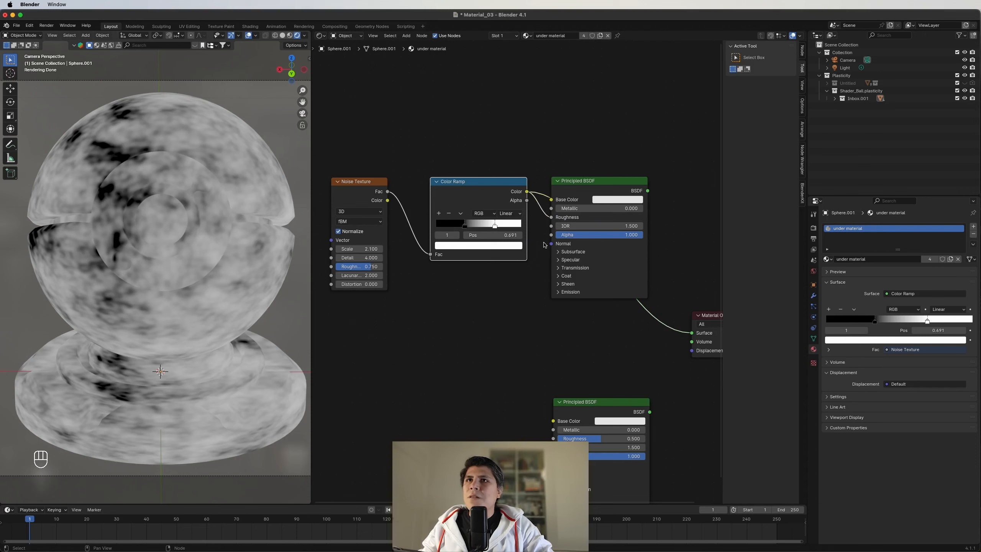
pyautogui.keyDown('ctrl'); pyautogui.keyDown('shift'); pyautogui.click(619, 185); pyautogui.keyUp('shift'); pyautogui.keyUp('ctrl')
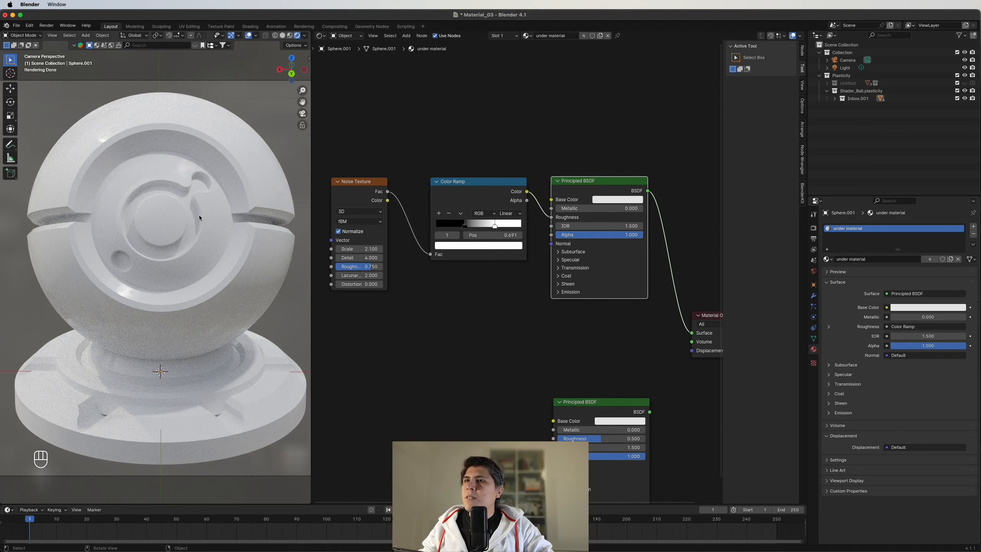
# - Set the upper Principled BSDF's base color to orange and move the Color Ramp's white stop to 0.736, viewing through the camera
pyautogui.click(622, 200)
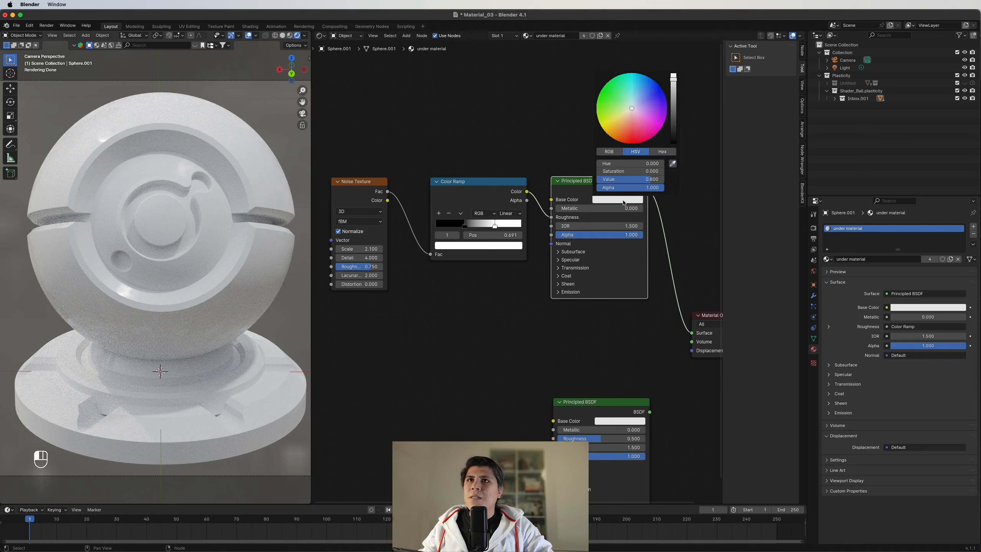
pyautogui.moveTo(643, 110); pyautogui.dragTo(609, 135)
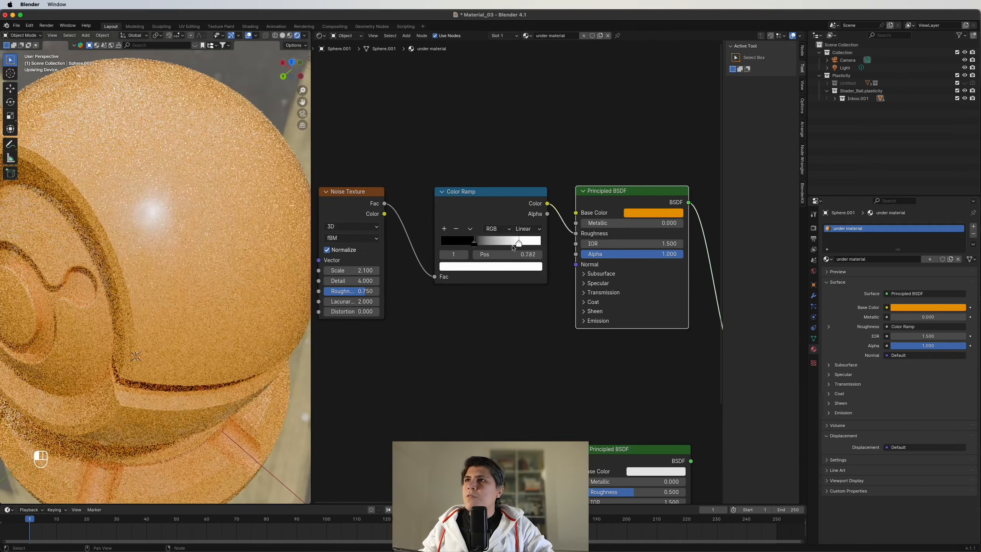
pyautogui.moveTo(509, 242); pyautogui.dragTo(542, 245)
pyautogui.moveTo(442, 244); pyautogui.dragTo(480, 247)
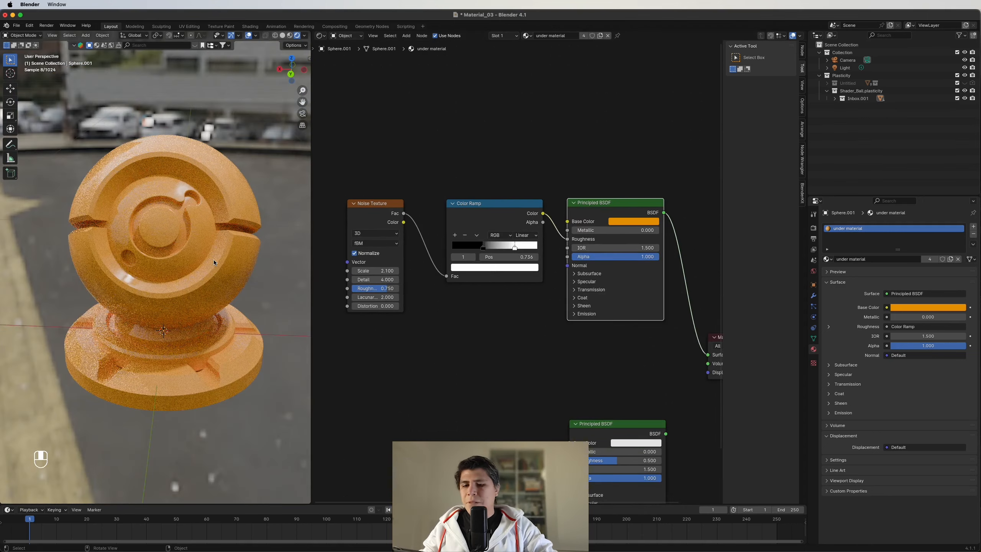
pyautogui.press('KP_0')
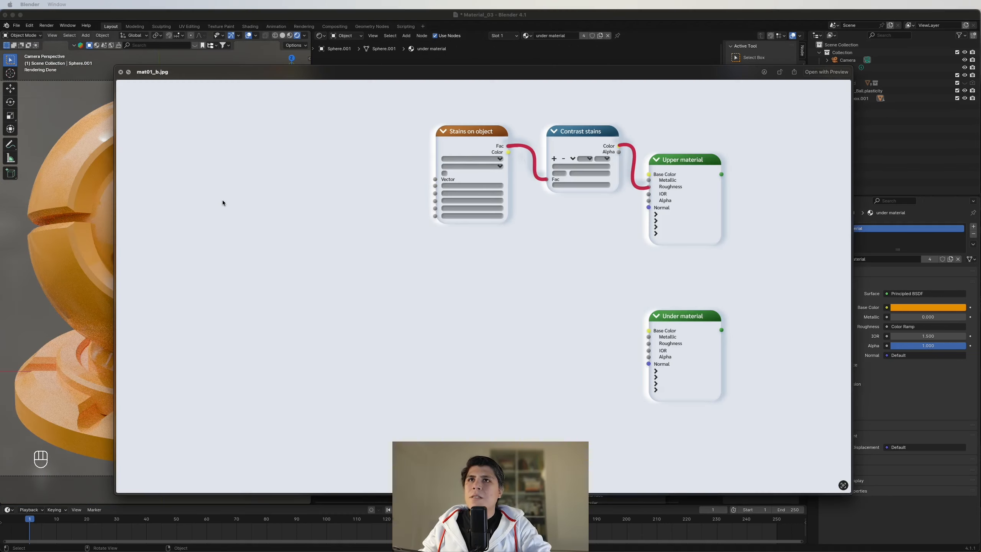
# - Add a Bump node below the Color Ramp, following the mat01_d.jpg reference node diagram
pyautogui.press('Right')
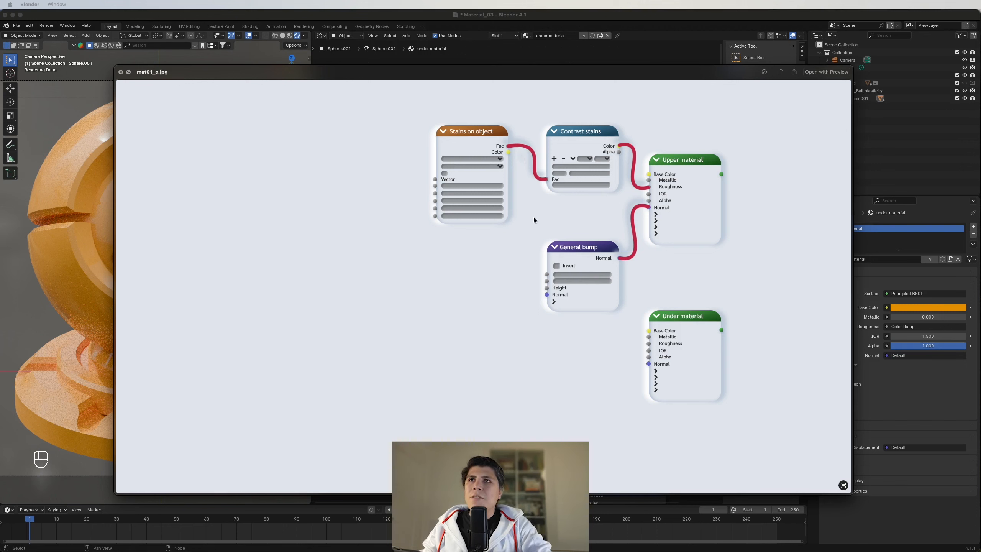
pyautogui.press('Right')
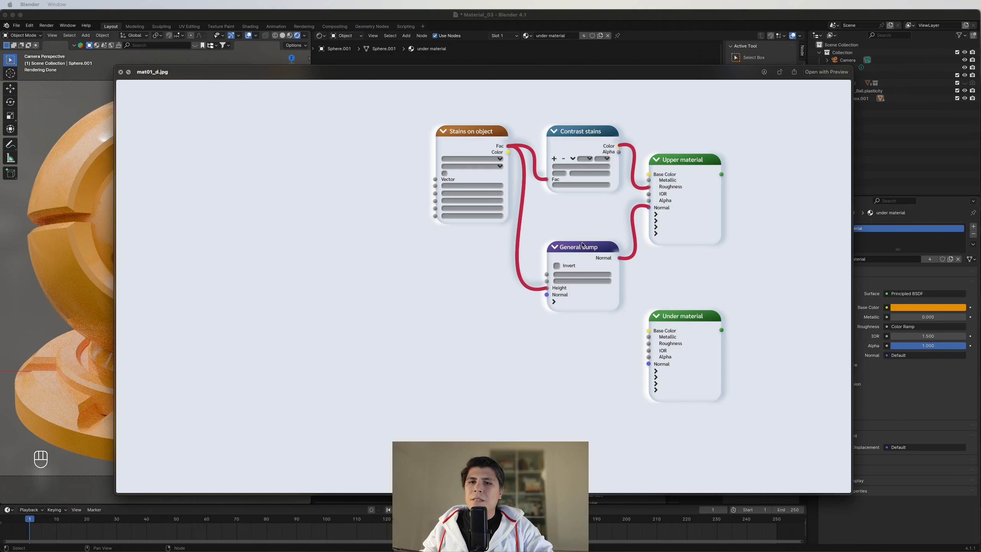
pyautogui.press('space')
pyautogui.moveTo(524, 251); pyautogui.dragTo(548, 258, button='middle')
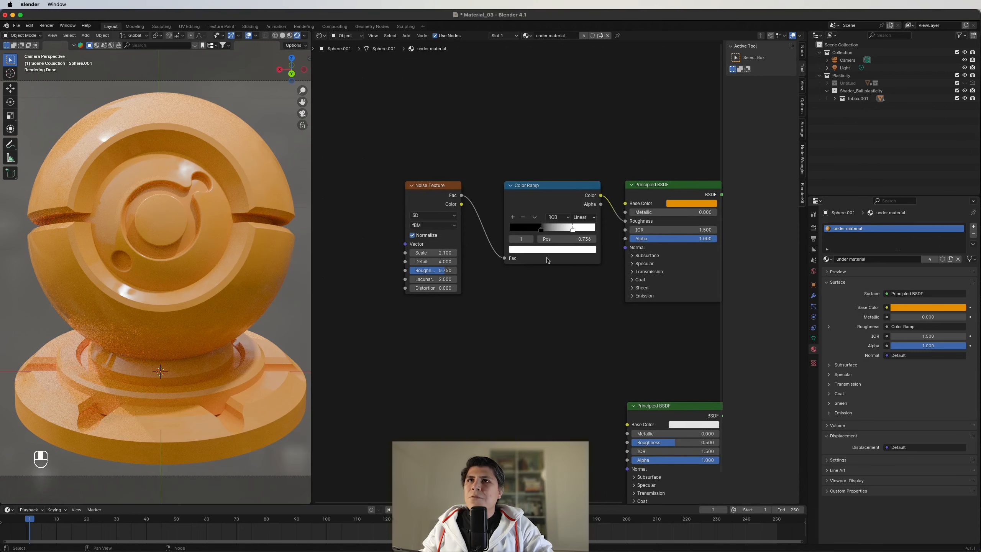
pyautogui.moveTo(539, 321); pyautogui.dragTo(536, 283, button='middle')
pyautogui.hotkey('shift', 'a')
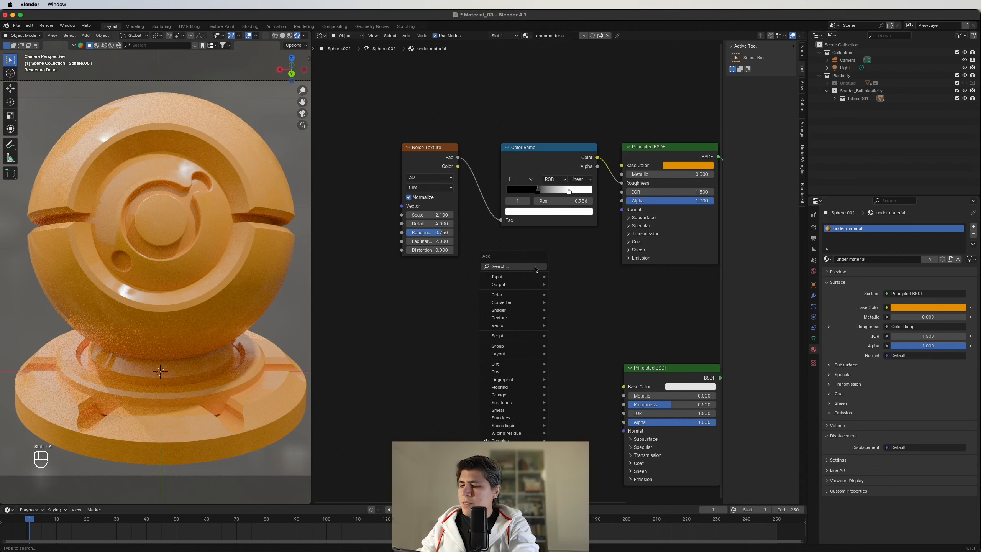
pyautogui.write('bunm')
pyautogui.press('super+Tab')
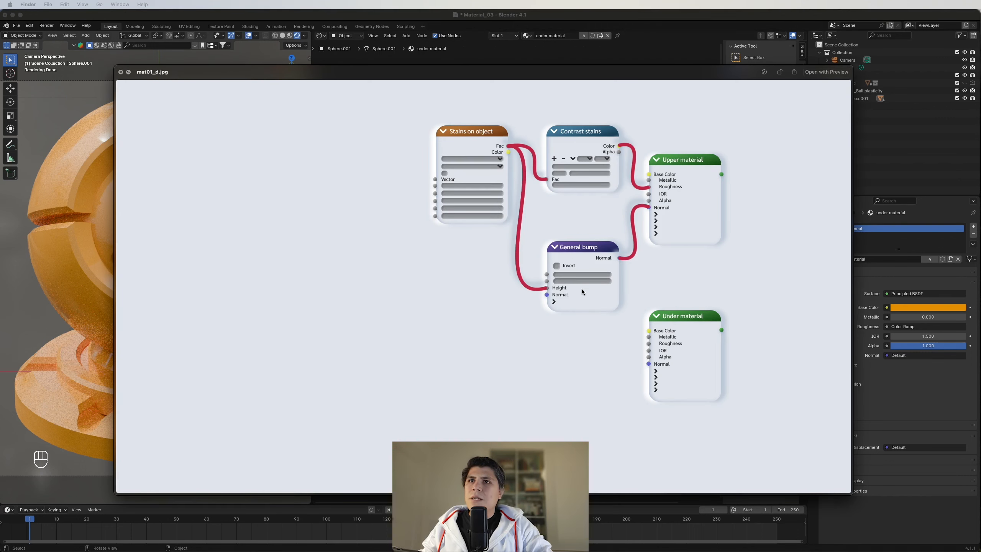
pyautogui.press('super+Tab')
# - Feed the Noise Texture's Fac into the Bump's Height, preview the Bump, and set noise scale to 3, detail to 15 and roughness to 0.808
pyautogui.moveTo(404, 166); pyautogui.dragTo(486, 311)
pyautogui.moveTo(523, 266); pyautogui.dragTo(496, 267)
pyautogui.keyDown('ctrl'); pyautogui.keyDown('shift'); pyautogui.click(496, 267); pyautogui.keyUp('shift'); pyautogui.keyUp('ctrl')
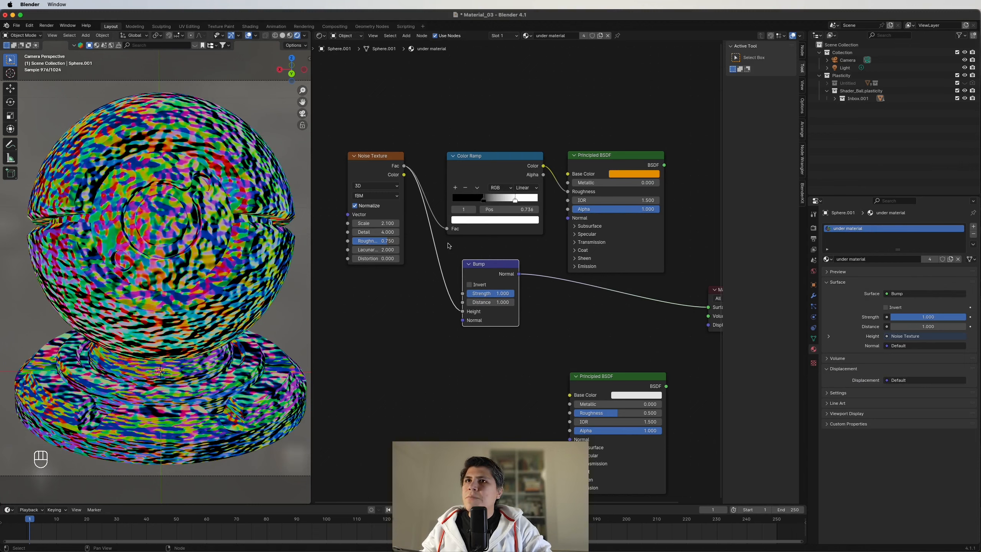
pyautogui.moveTo(376, 222); pyautogui.dragTo(398, 232)
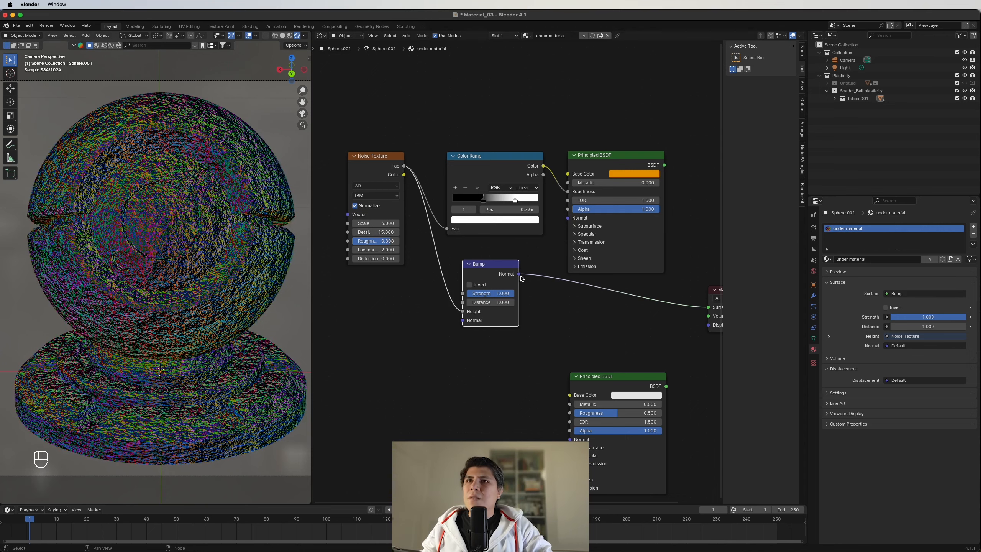
# - Connect the Bump to the upper Principled BSDF's Normal, send that shader to the output and set bump strength to 0.175
pyautogui.moveTo(520, 275); pyautogui.dragTo(568, 218)
pyautogui.keyDown('ctrl'); pyautogui.keyDown('shift'); pyautogui.click(615, 175); pyautogui.keyUp('shift'); pyautogui.keyUp('ctrl')
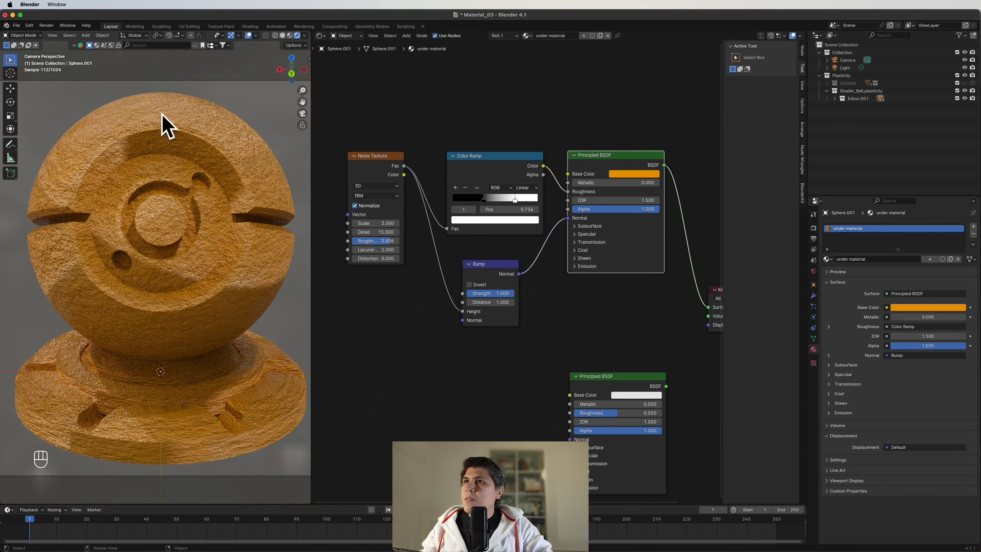
pyautogui.moveTo(509, 294); pyautogui.dragTo(476, 296)
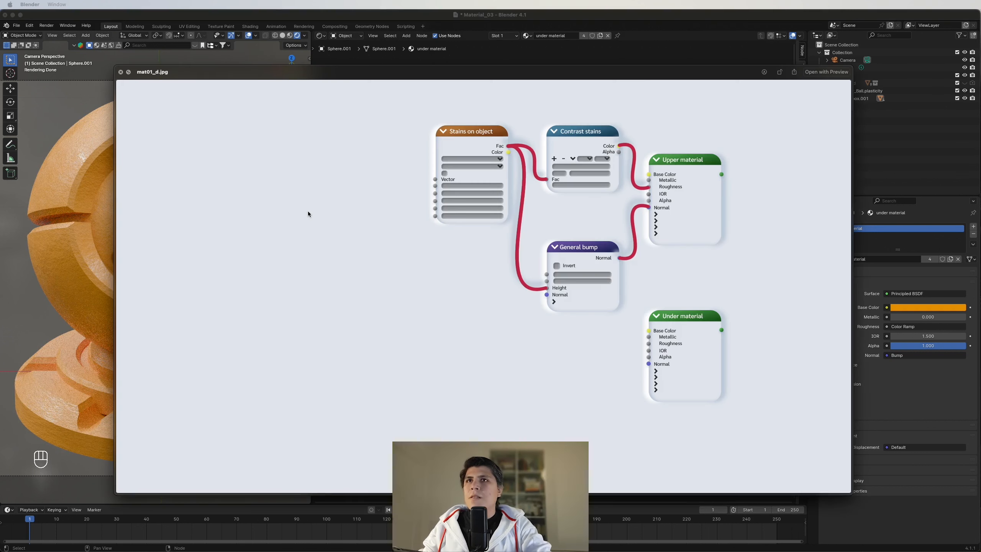
# - Add a second Noise Texture as the mask shown in the mat01_e.jpg diagram and preview it on the shader ball
pyautogui.press('Down')
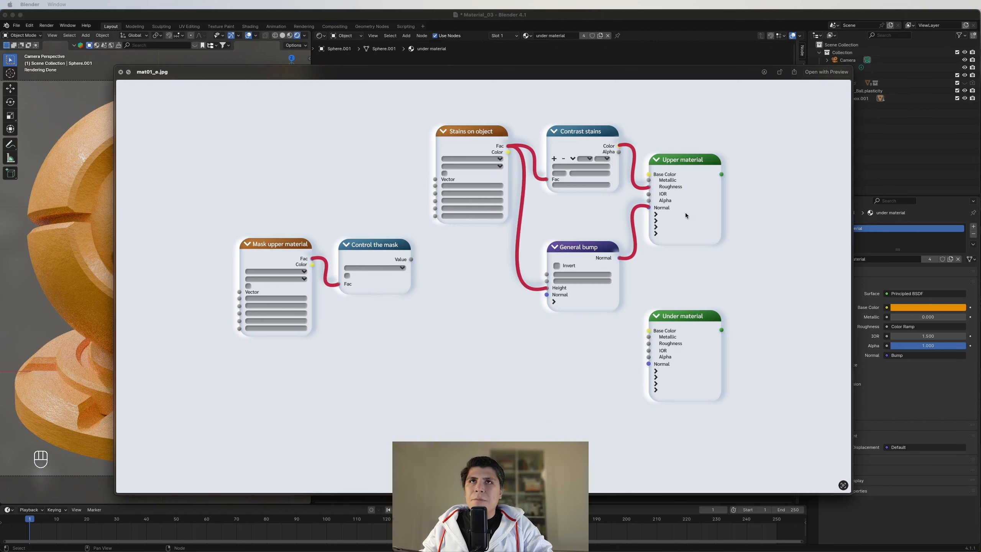
pyautogui.press('space')
pyautogui.hotkey('shift', 'a')
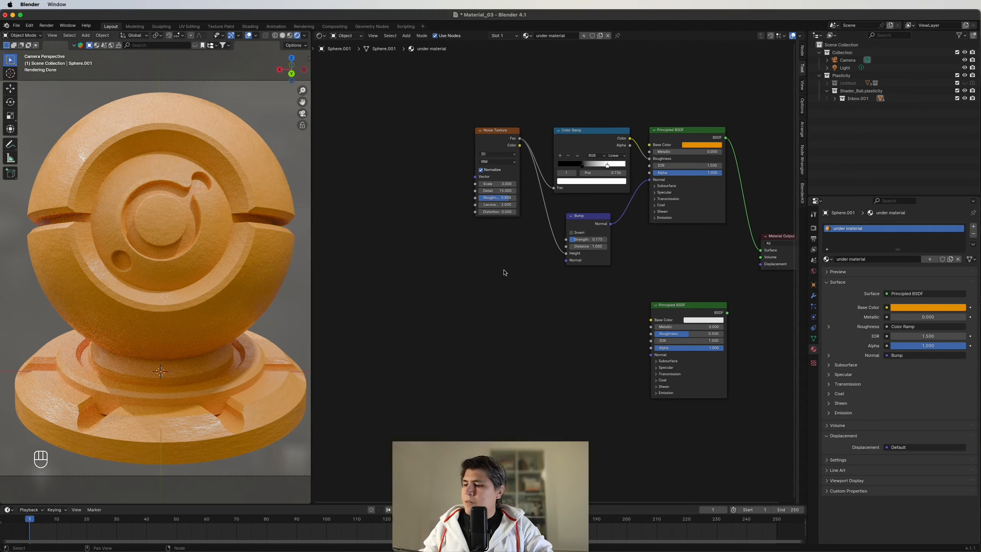
pyautogui.write('nois')
pyautogui.press('Return')
pyautogui.click(402, 260)
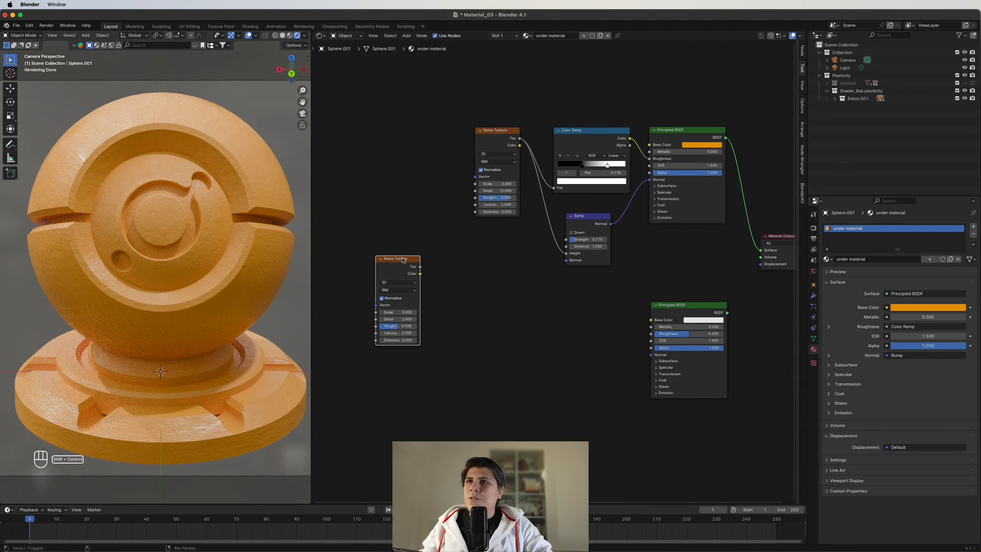
pyautogui.keyDown('ctrl'); pyautogui.keyDown('shift'); pyautogui.click(402, 260); pyautogui.keyUp('shift'); pyautogui.keyUp('ctrl')
pyautogui.moveTo(437, 276); pyautogui.dragTo(469, 277, button='middle')
pyautogui.scroll(2, 472, 279)
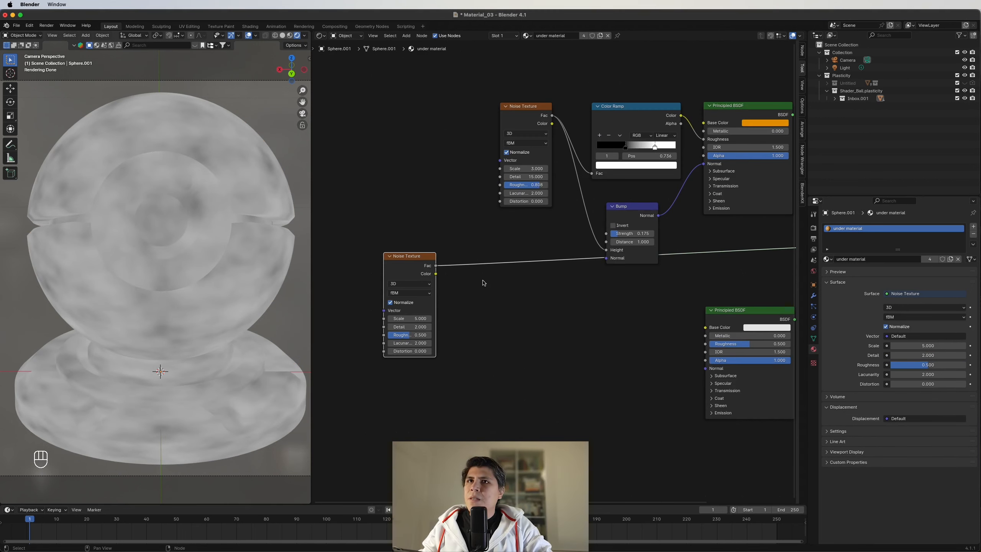
# - Insert a Color Ramp into the second Noise Texture's output link
pyautogui.hotkey('shift', 'a')
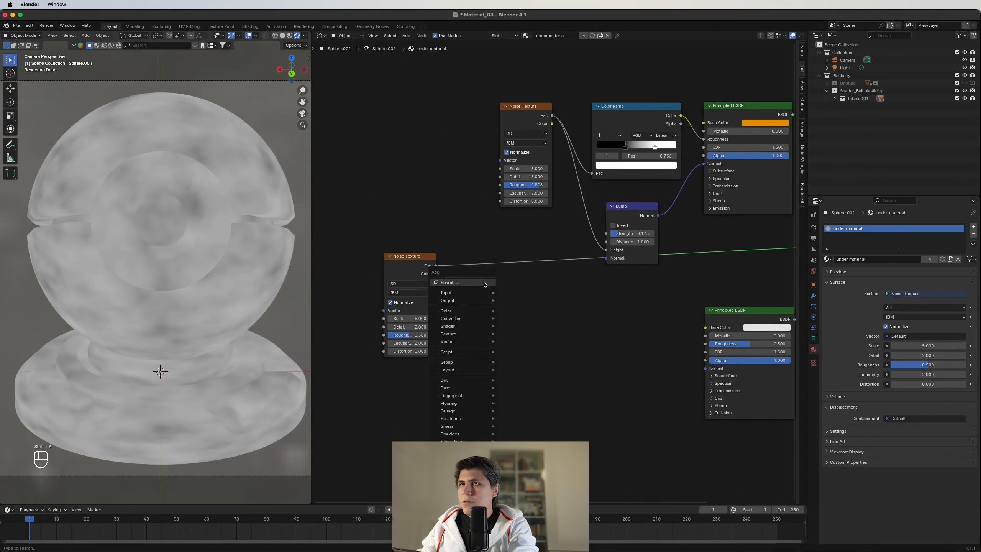
pyautogui.press('BackSpace')
pyautogui.press('BackSpace')
pyautogui.write('colo')
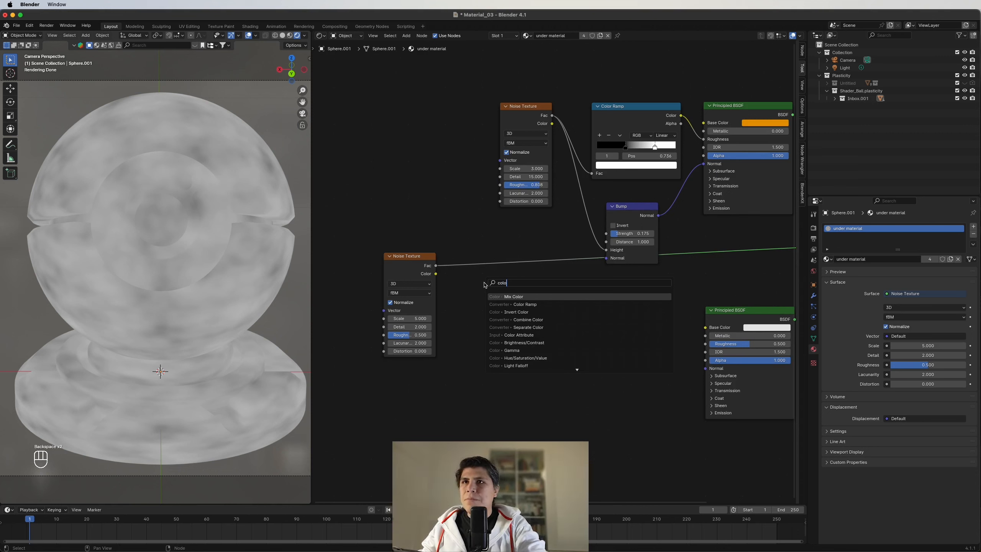
pyautogui.click(502, 305)
pyautogui.click(479, 255)
# - Try different black and white stop positions on the mask's Color Ramp with Linear interpolation
pyautogui.moveTo(561, 296); pyautogui.dragTo(509, 296)
pyautogui.moveTo(517, 296); pyautogui.dragTo(562, 297)
pyautogui.click(539, 297)
pyautogui.moveTo(538, 296); pyautogui.dragTo(483, 295)
# - Set the mask's Color Ramp to Constant with white at 0.445, and its noise to scale 2.2, detail 15 and roughness 0.642
pyautogui.click(552, 284)
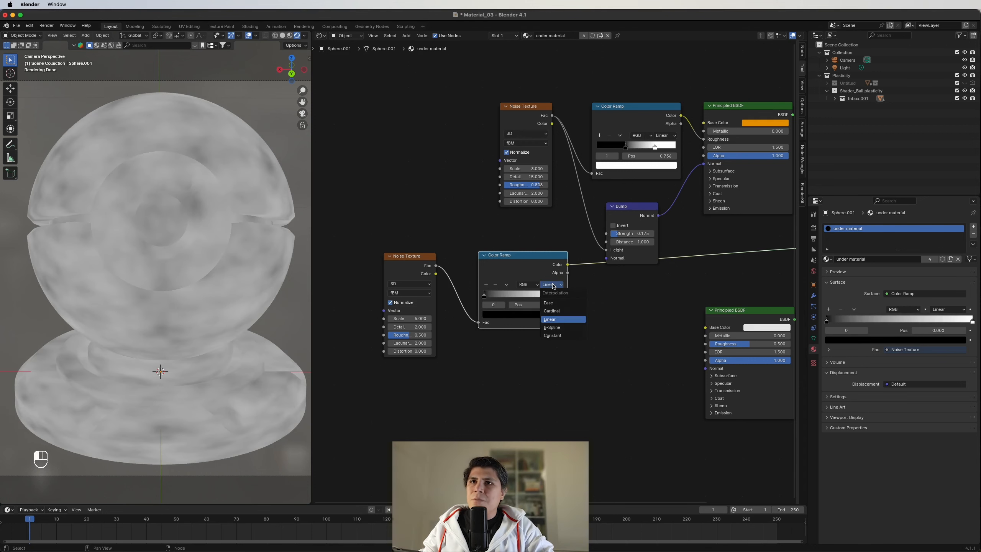
pyautogui.click(553, 335)
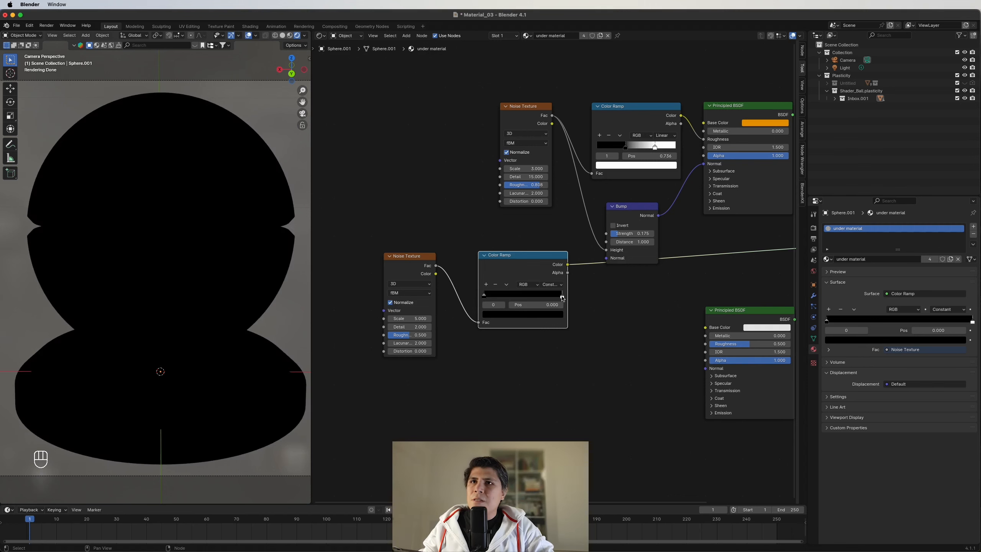
pyautogui.moveTo(562, 298); pyautogui.dragTo(519, 296)
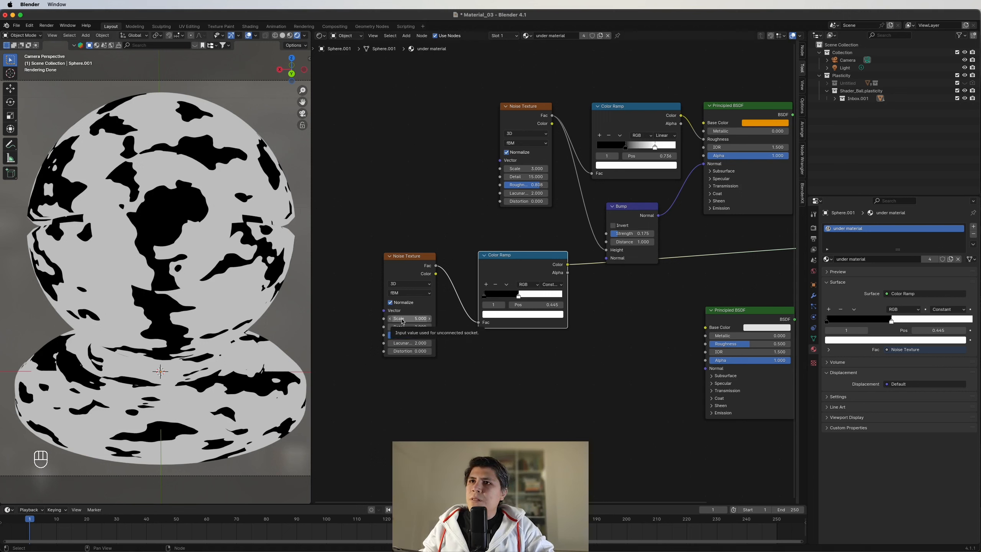
pyautogui.moveTo(402, 321); pyautogui.dragTo(419, 338)
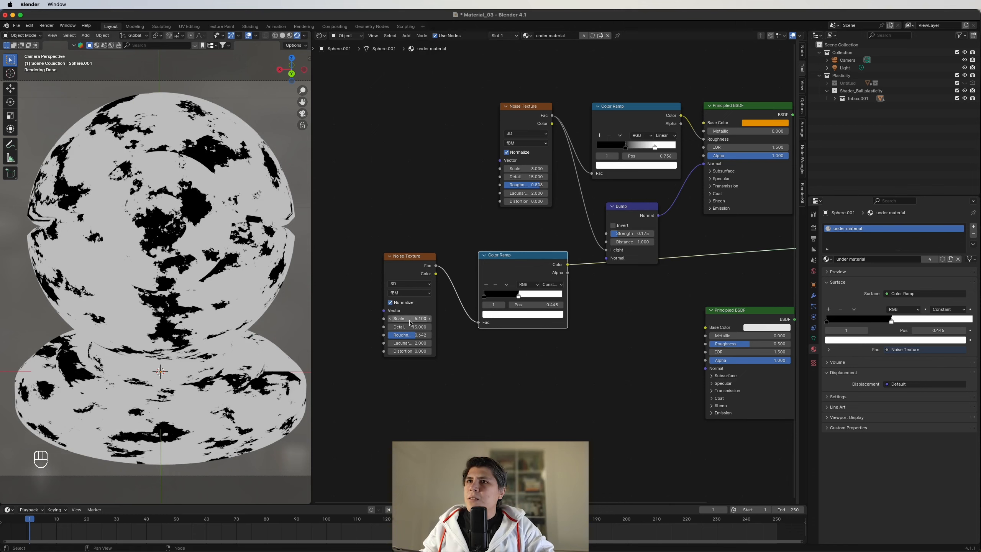
pyautogui.moveTo(410, 319); pyautogui.dragTo(388, 319)
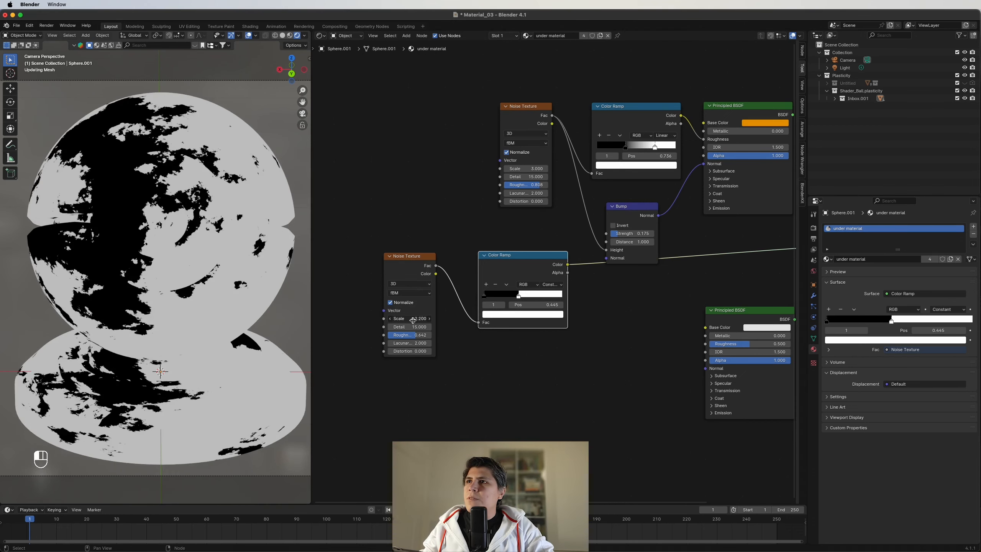
# - Add a Texture Coordinate node before the mask's Noise Texture, following the mat01_f.jpg reference diagram
pyautogui.press('super+Tab')
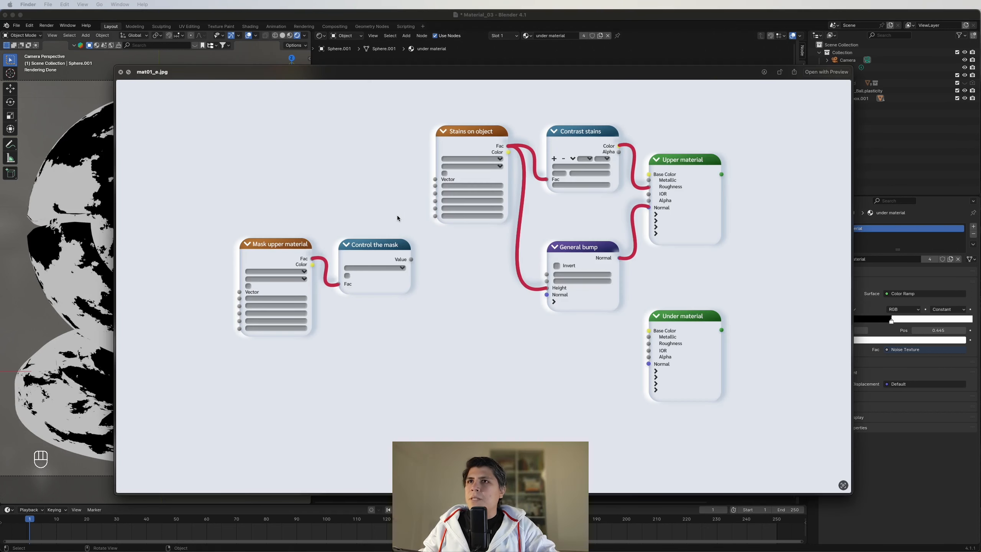
pyautogui.press('Right')
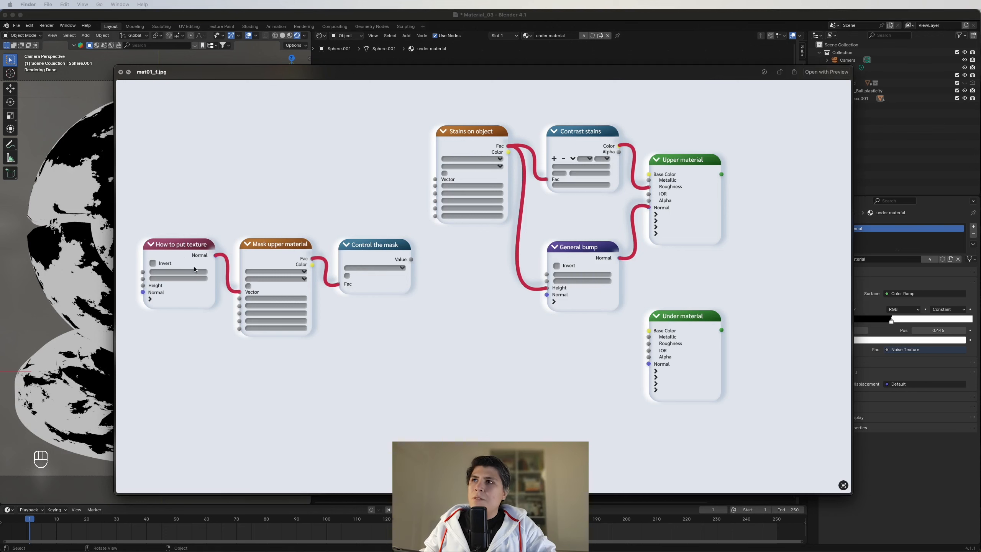
pyautogui.press('super+Tab')
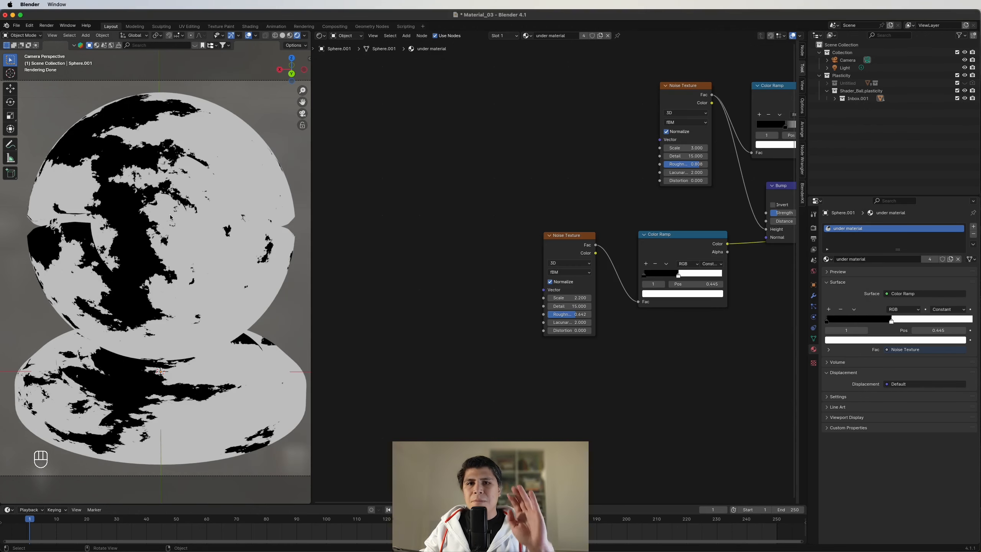
pyautogui.scroll(2, 467, 285)
pyautogui.hotkey('shift', 'a')
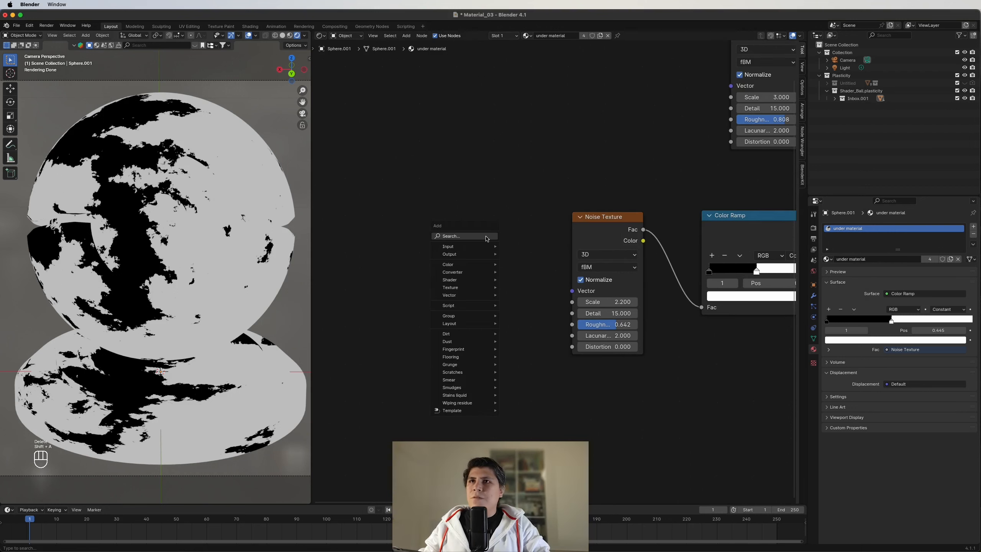
pyautogui.write('tex')
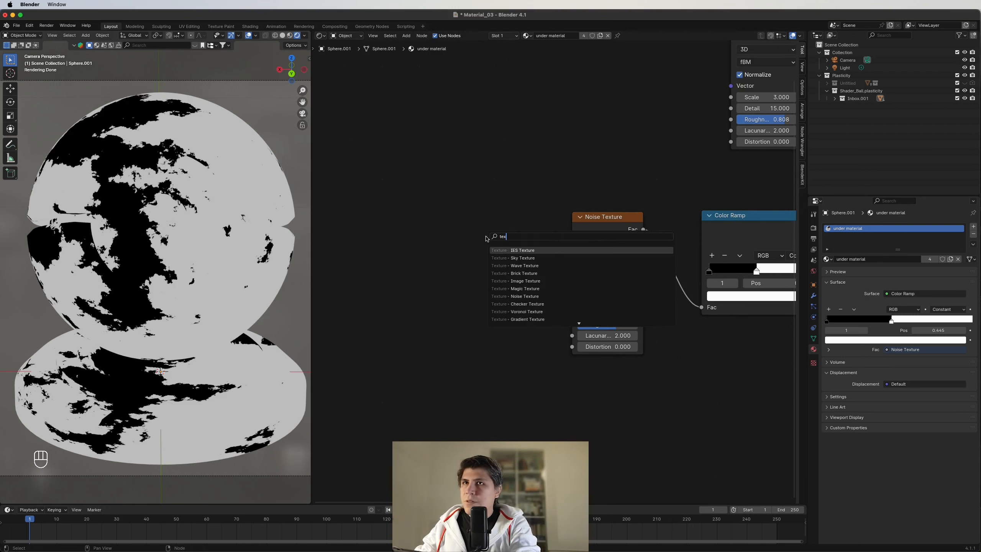
pyautogui.write('c')
pyautogui.press('Return')
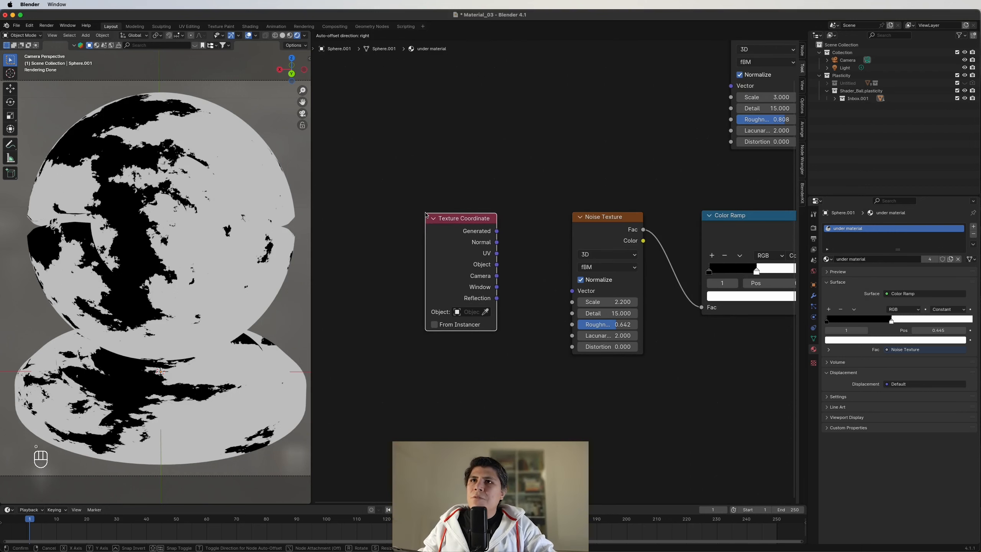
pyautogui.click(425, 212)
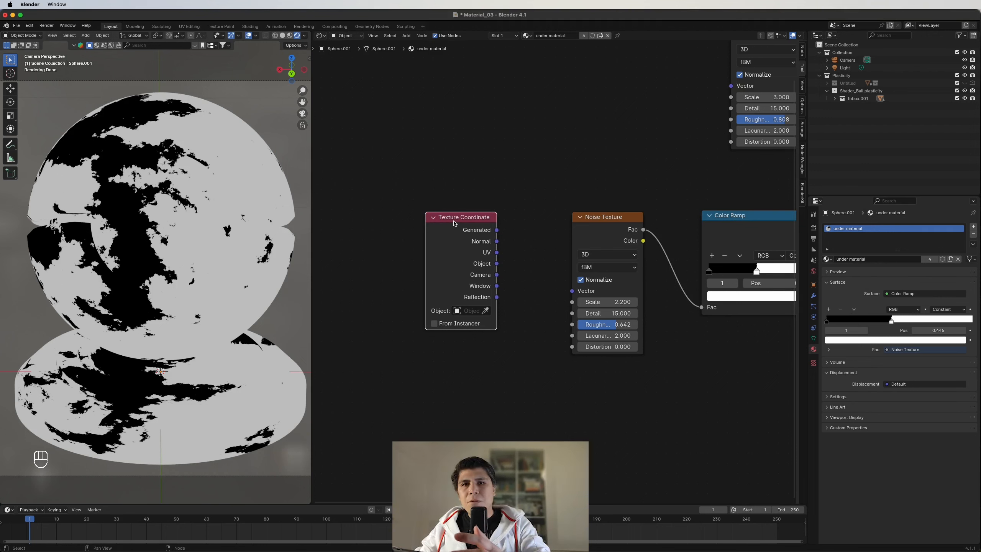
# - Compare Generated, UV and Object coordinates on the mask noise's Vector input, leaving Generated connected
pyautogui.moveTo(455, 223); pyautogui.dragTo(435, 213, button='middle')
pyautogui.moveTo(477, 221); pyautogui.dragTo(552, 281)
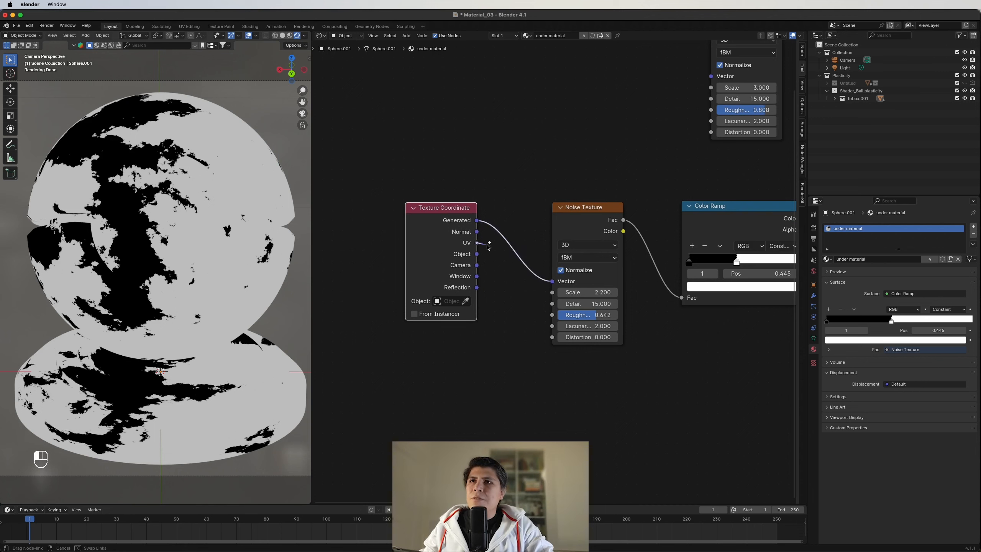
pyautogui.moveTo(477, 242); pyautogui.dragTo(552, 281)
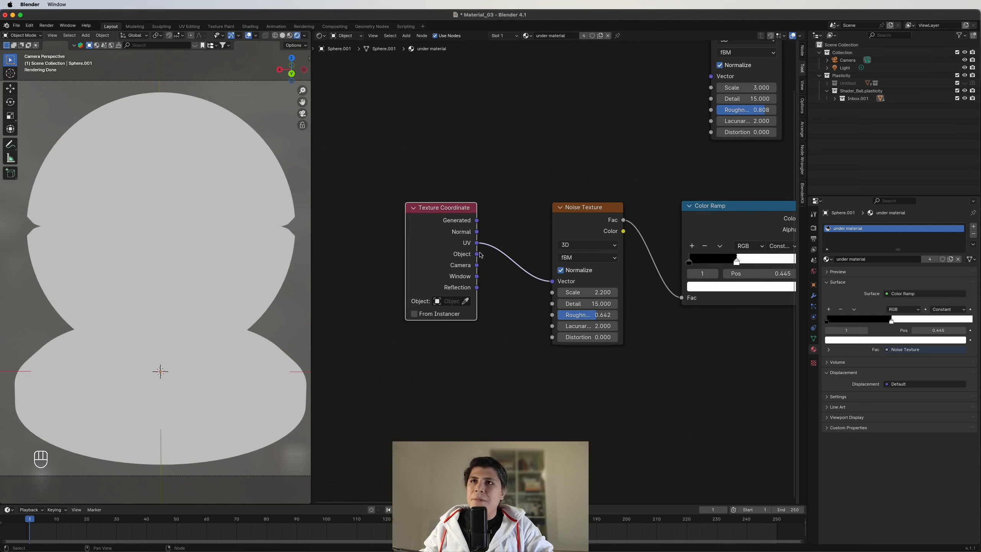
pyautogui.moveTo(477, 254); pyautogui.dragTo(552, 281)
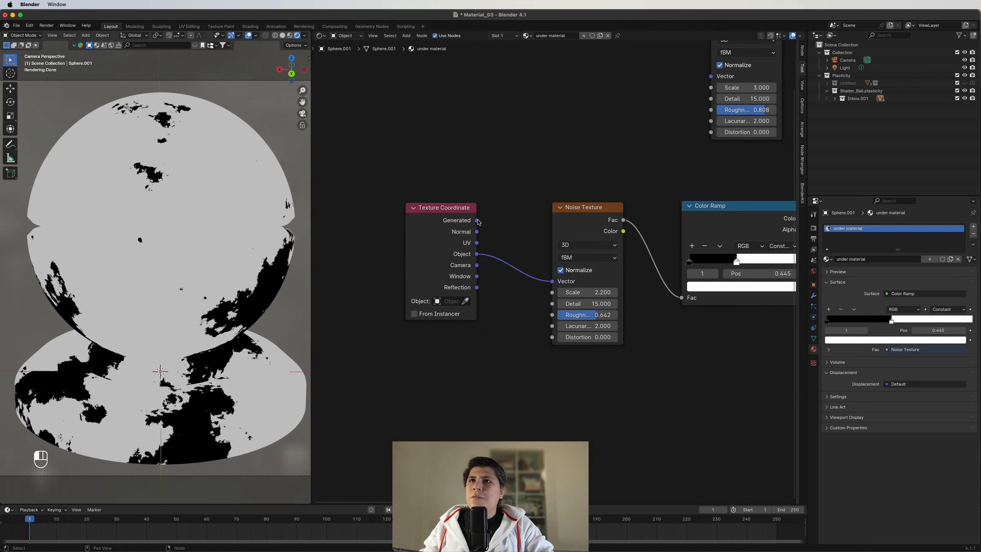
pyautogui.moveTo(477, 221); pyautogui.dragTo(552, 281)
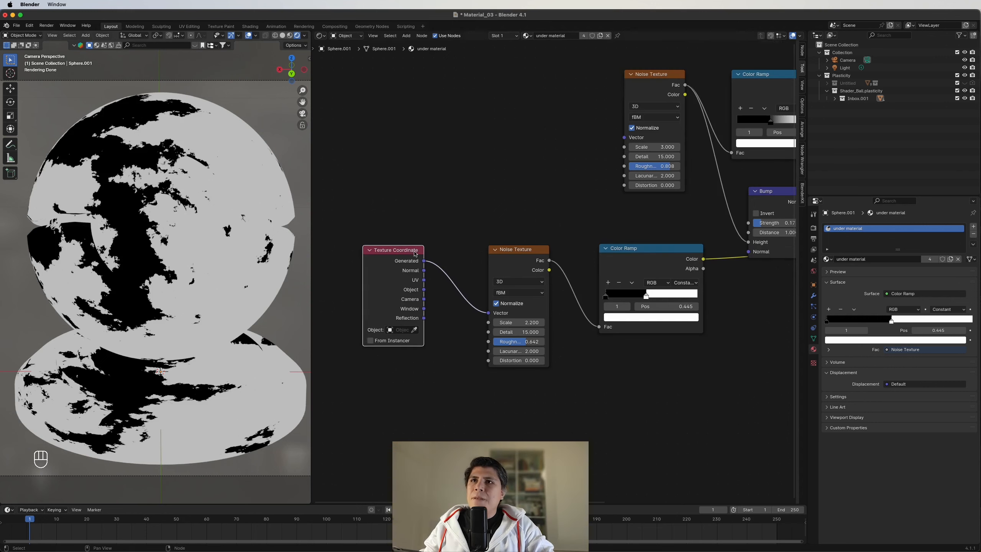
# - Tidy the positions of the Texture Coordinate node and the mask's Noise Texture node
pyautogui.moveTo(415, 250); pyautogui.dragTo(417, 250)
pyautogui.click(531, 252)
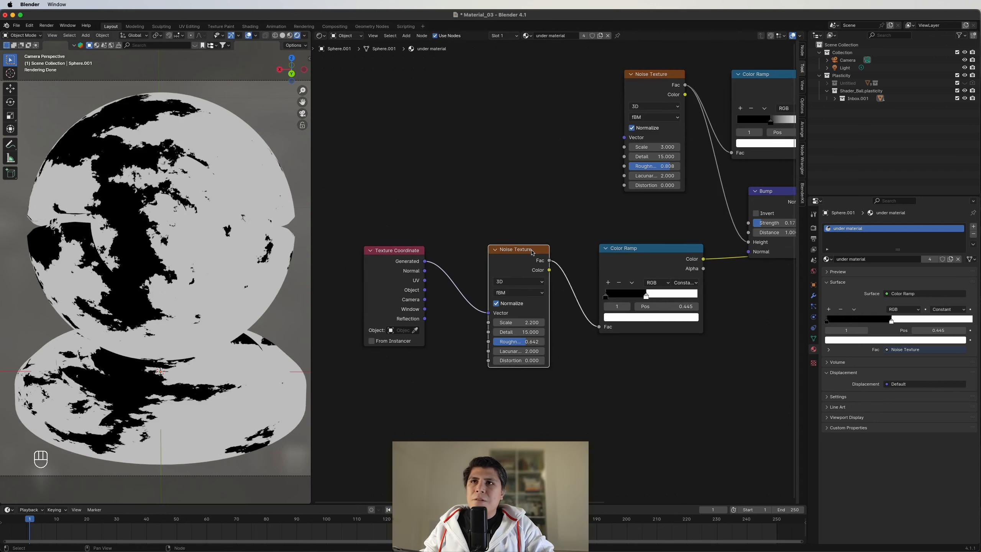
pyautogui.moveTo(532, 252)
pyautogui.mouseDown()
pyautogui.moveTo(497, 253)
pyautogui.moveTo(522, 253)
pyautogui.mouseUp()
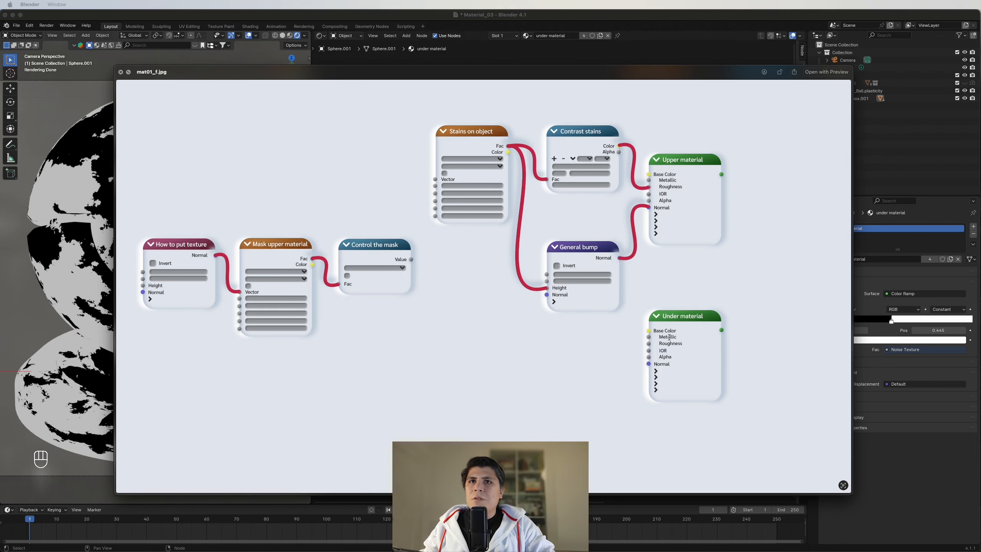
# - Close the reference diagram and preview the under material's Principled BSDF alone on the shader ball
pyautogui.press('space')
pyautogui.scroll(-2, 631, 260)
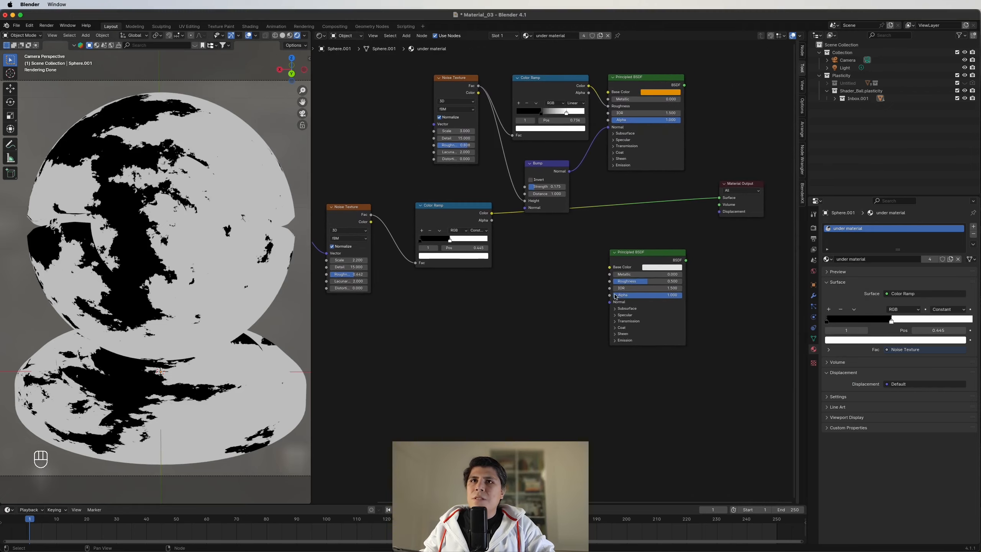
pyautogui.keyDown('ctrl'); pyautogui.keyDown('shift'); pyautogui.click(650, 259); pyautogui.keyUp('shift'); pyautogui.keyUp('ctrl')
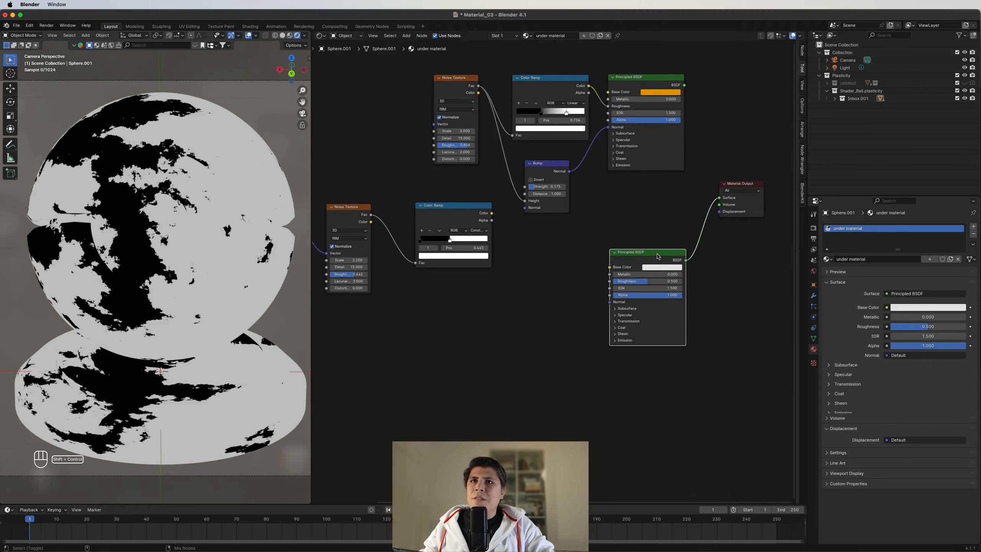
pyautogui.scroll(1, 648, 273)
pyautogui.scroll(2, 647, 273)
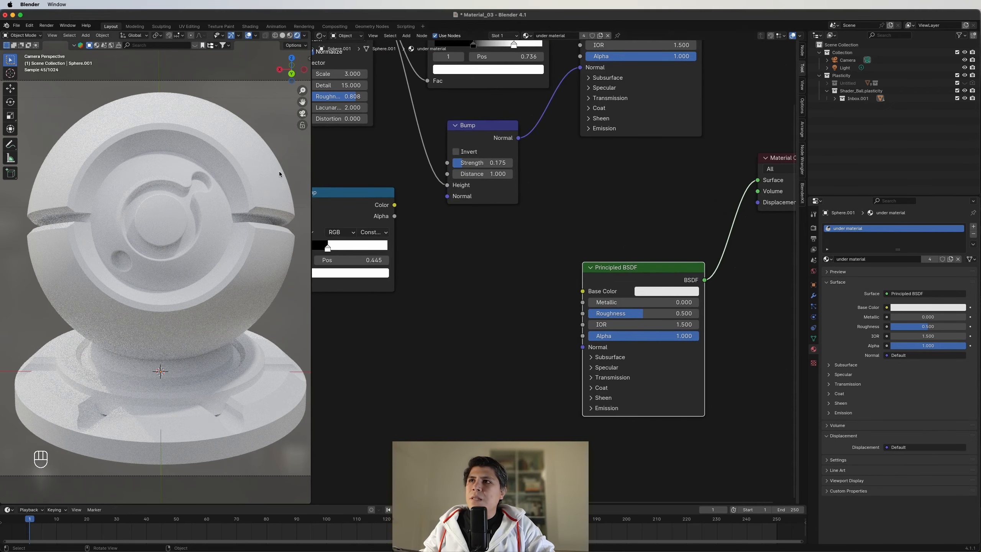
# - Give the under material's Principled BSDF Metallic 1.000, a pale pink base color (hue 0.834, saturation 0.201, value 0.800) and Roughness 0.336
pyautogui.moveTo(660, 373); pyautogui.dragTo(620, 342, button='middle')
pyautogui.scroll(1, 621, 341)
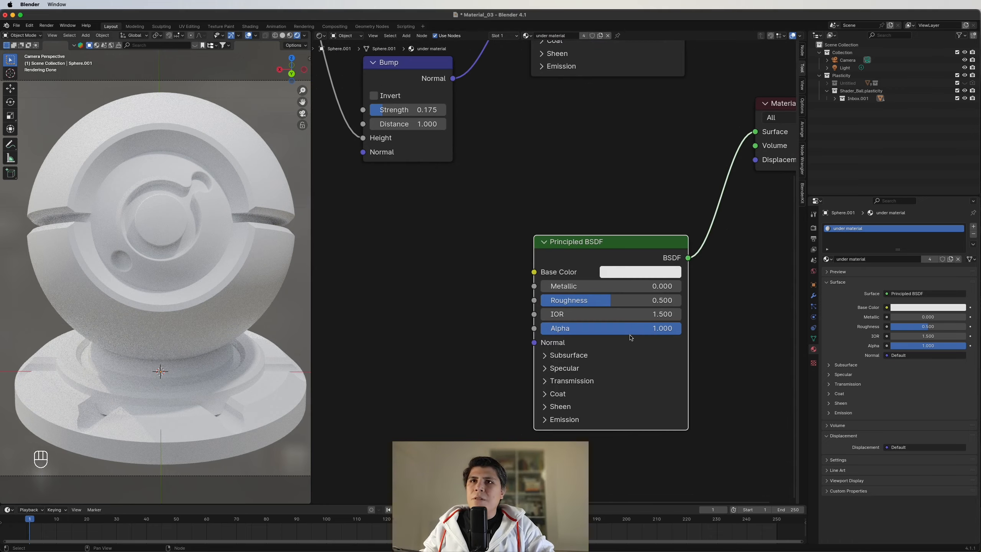
pyautogui.moveTo(556, 288); pyautogui.dragTo(681, 286)
pyautogui.click(668, 272)
pyautogui.moveTo(662, 126); pyautogui.dragTo(667, 129)
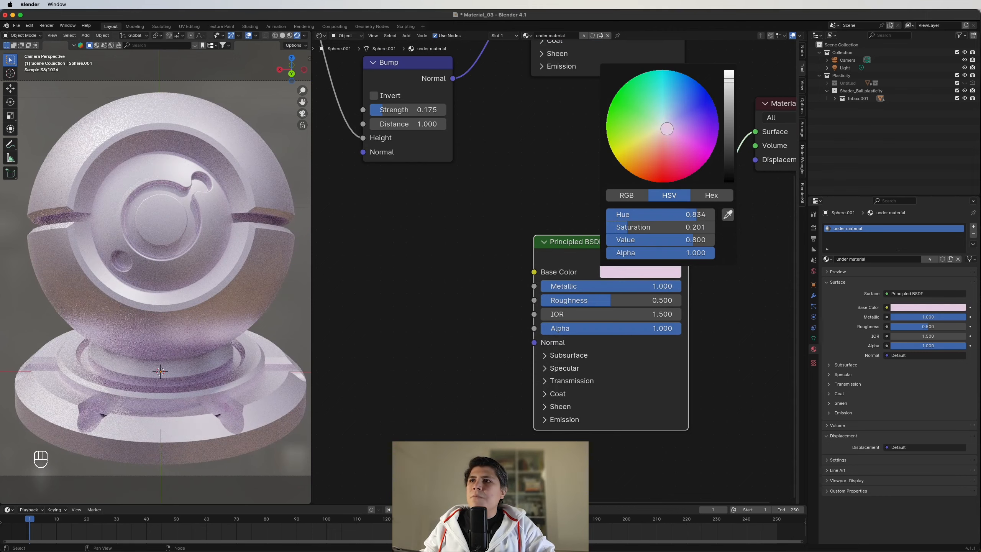
pyautogui.moveTo(610, 300); pyautogui.dragTo(587, 300)
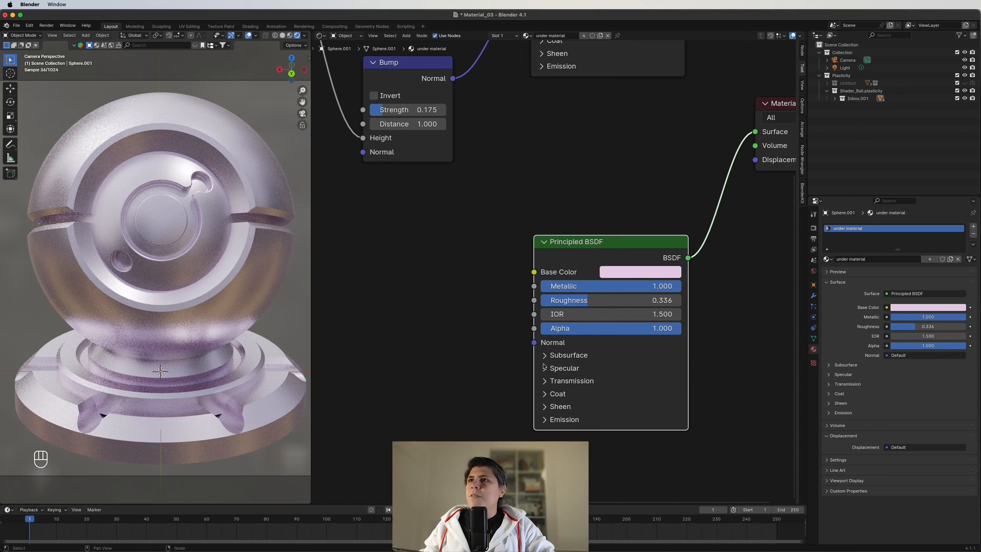
# - Examine in the mat01_g.jpg and mat01_h.jpg reference diagrams how the mask feeds the under material's bump
pyautogui.scroll(-3, 575, 375)
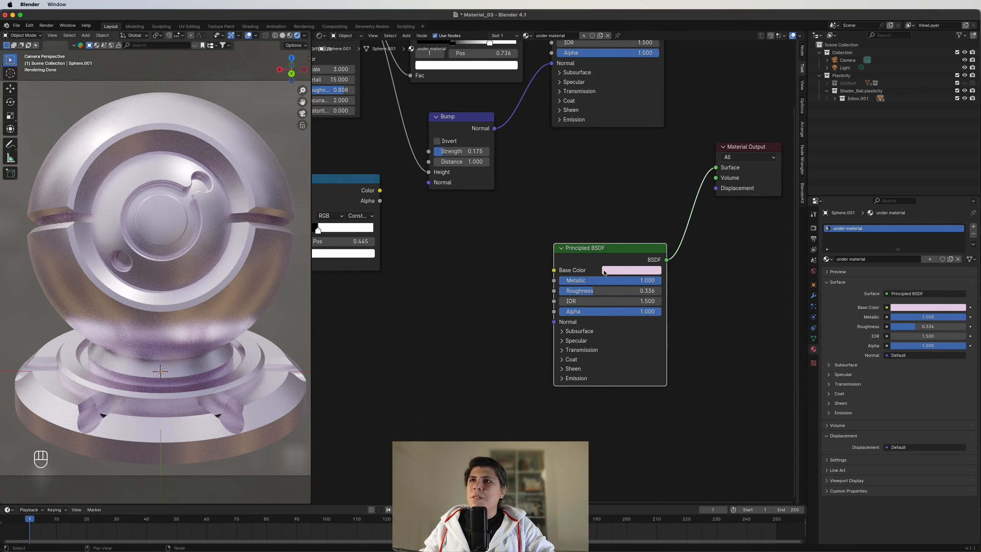
pyautogui.moveTo(604, 275); pyautogui.dragTo(608, 372, button='middle')
pyautogui.keyDown('ctrl'); pyautogui.moveTo(614, 116); pyautogui.dragTo(614, 96, button='middle'); pyautogui.keyUp('ctrl')
pyautogui.moveTo(618, 307); pyautogui.dragTo(629, 260, button='middle')
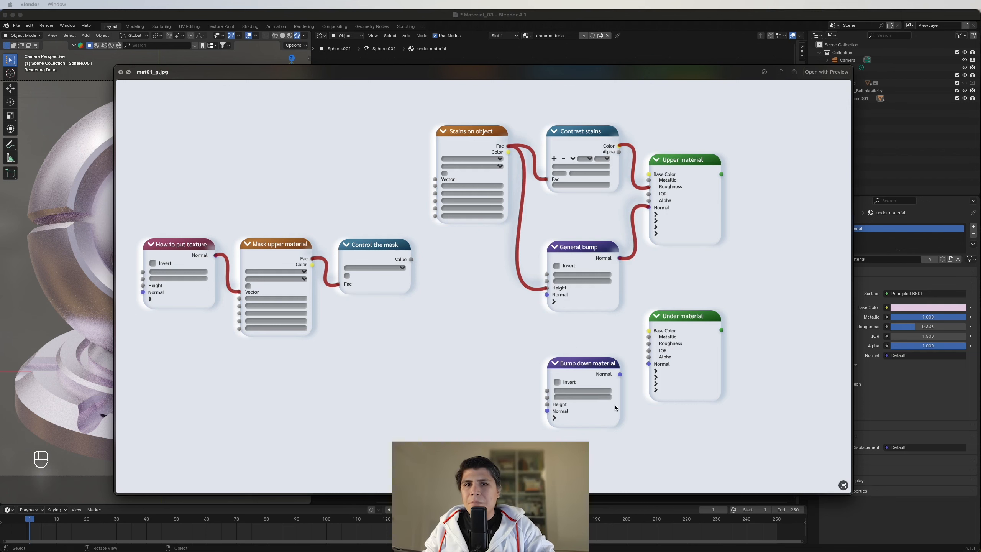
pyautogui.press('Right')
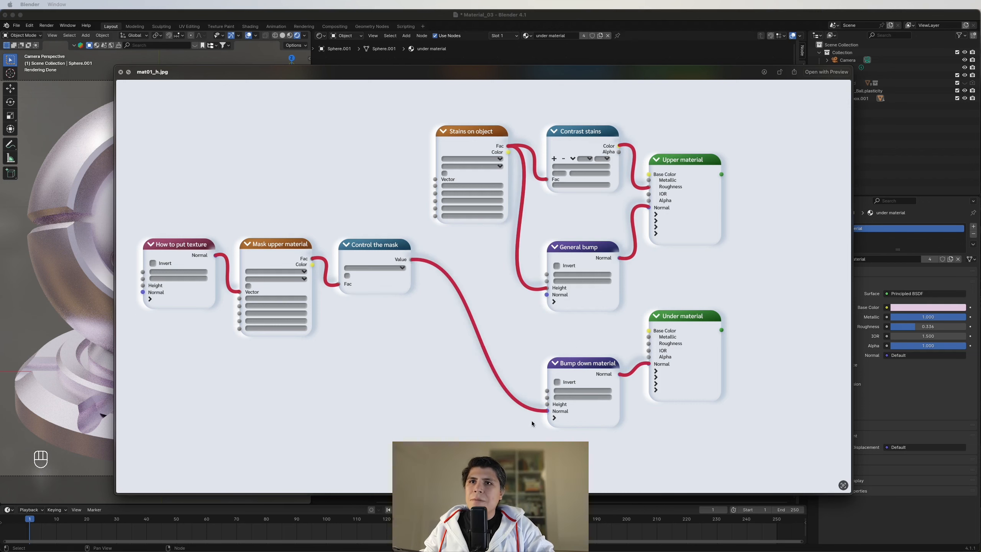
pyautogui.click(636, 55)
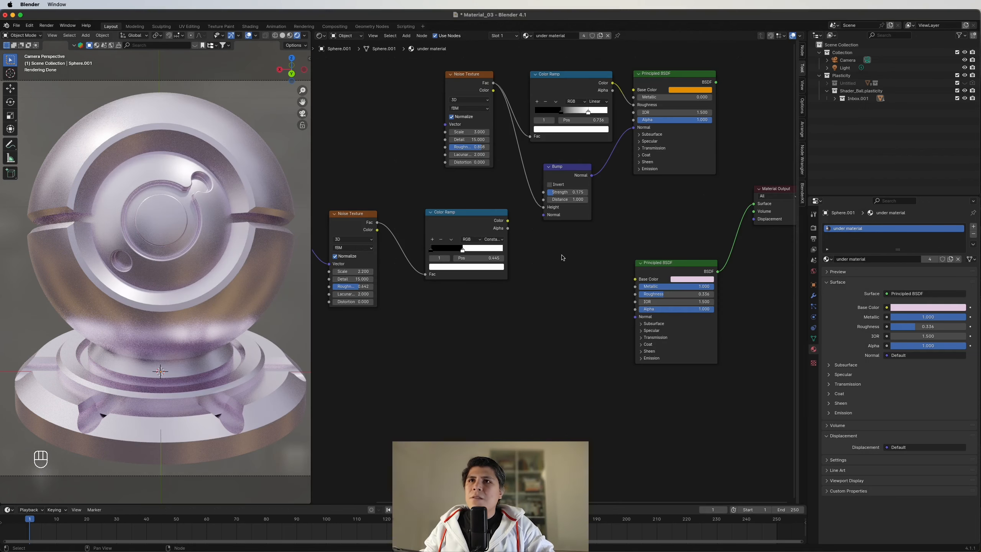
# - Preview the mask's Color Ramp output on the shader ball
pyautogui.moveTo(571, 255); pyautogui.dragTo(641, 259, button='middle')
pyautogui.keyDown('ctrl'); pyautogui.keyDown('shift'); pyautogui.click(555, 236); pyautogui.keyUp('shift'); pyautogui.keyUp('ctrl')
pyautogui.moveTo(609, 289); pyautogui.dragTo(521, 277, button='middle')
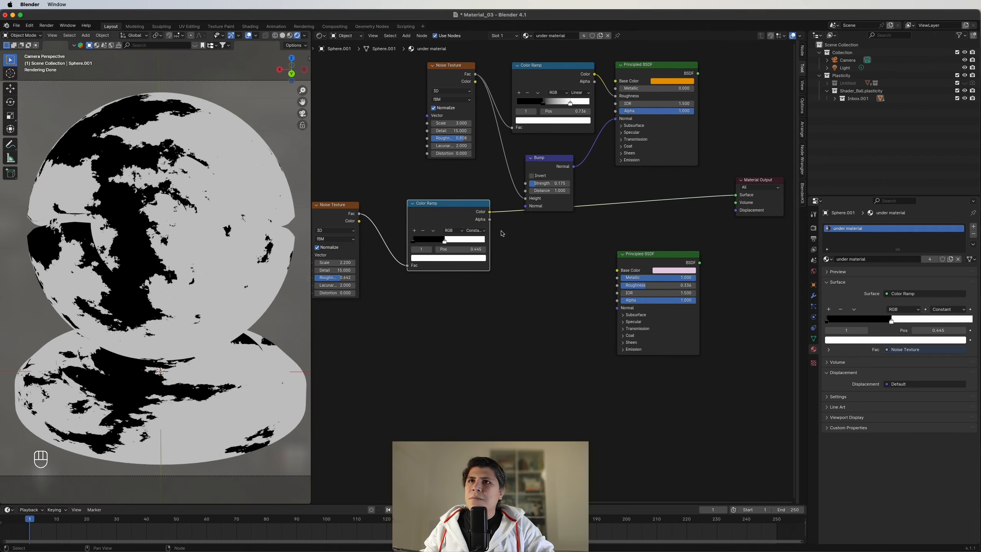
# - Add a Bump node with the mask Color Ramp's Color driving Height, and connect its Normal to the under material's Principled BSDF
pyautogui.moveTo(489, 212); pyautogui.dragTo(539, 333)
pyautogui.write('bum')
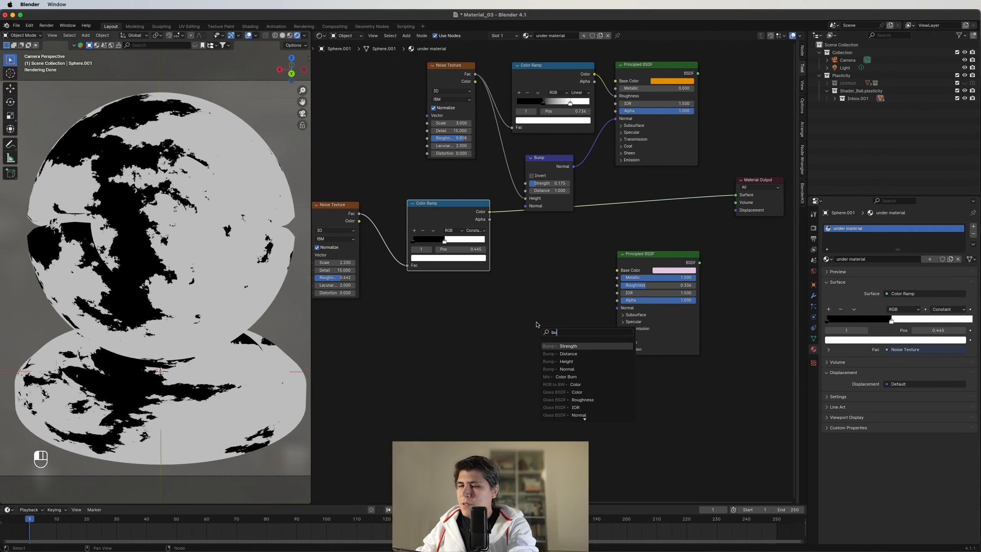
pyautogui.press('Down')
pyautogui.press('Down')
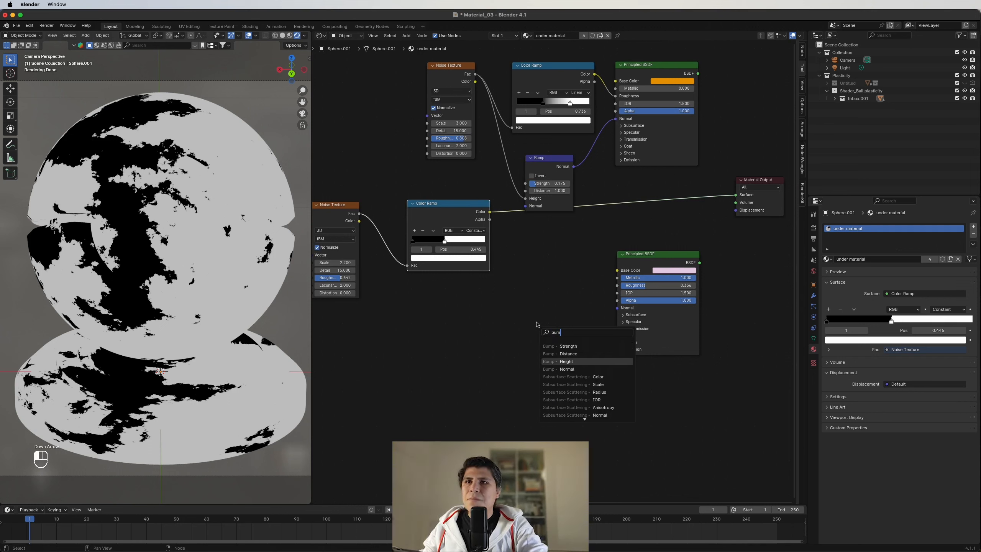
pyautogui.press('Return')
pyautogui.click(532, 295)
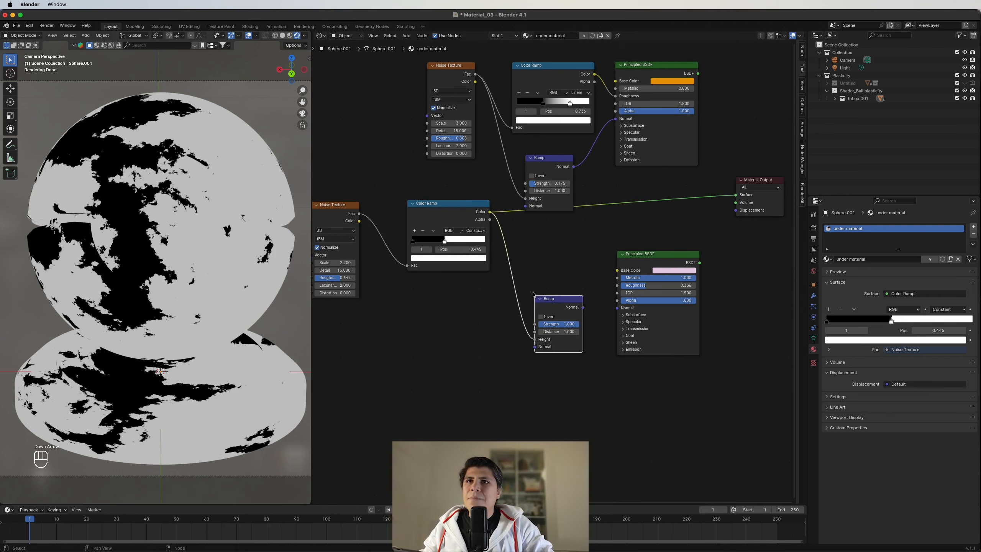
pyautogui.moveTo(583, 307); pyautogui.dragTo(617, 311)
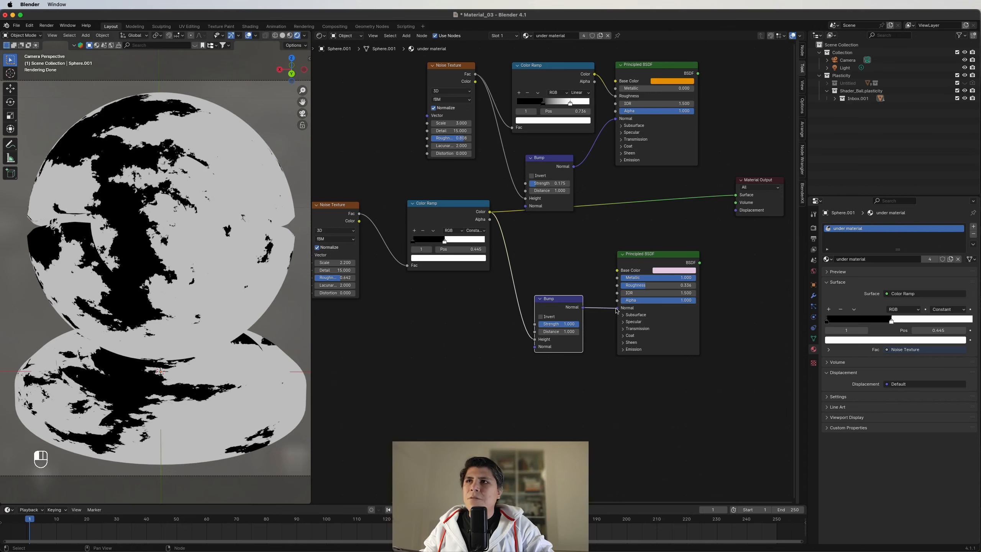
# - Preview the new Bump node's output and check the mat01_i.jpg reference diagram for how the two materials combine
pyautogui.keyDown('ctrl'); pyautogui.keyDown('shift'); pyautogui.click(555, 304); pyautogui.keyUp('shift'); pyautogui.keyUp('ctrl')
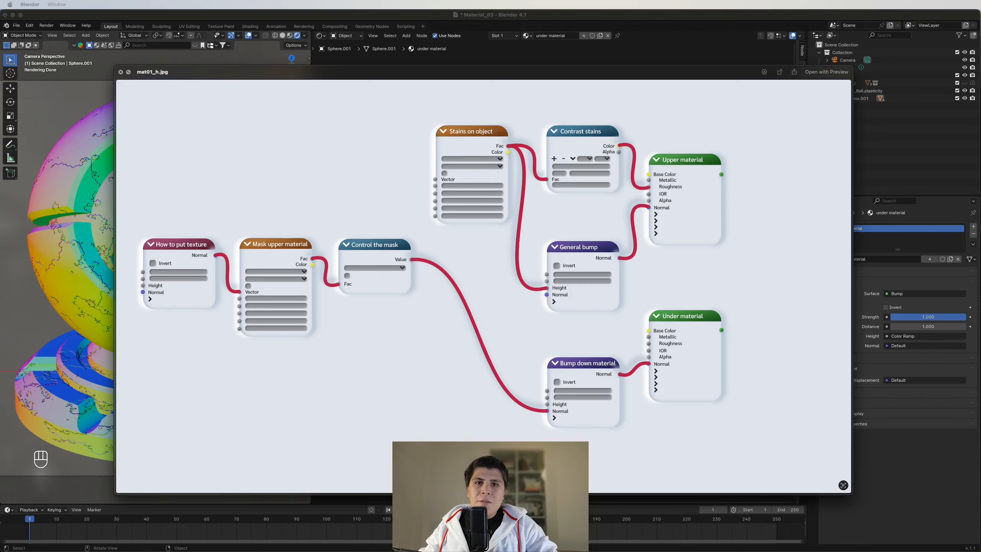
pyautogui.press('Right')
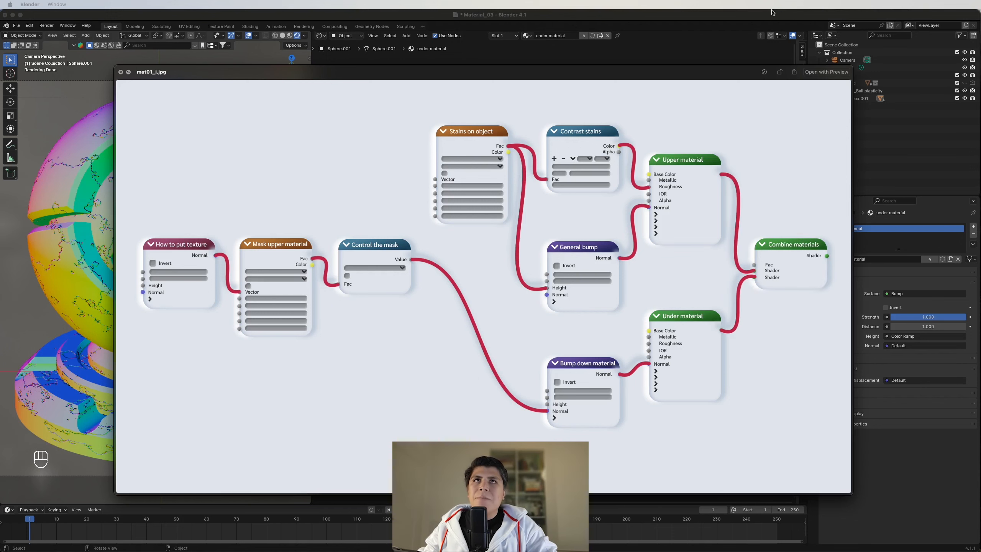
pyautogui.click(718, 48)
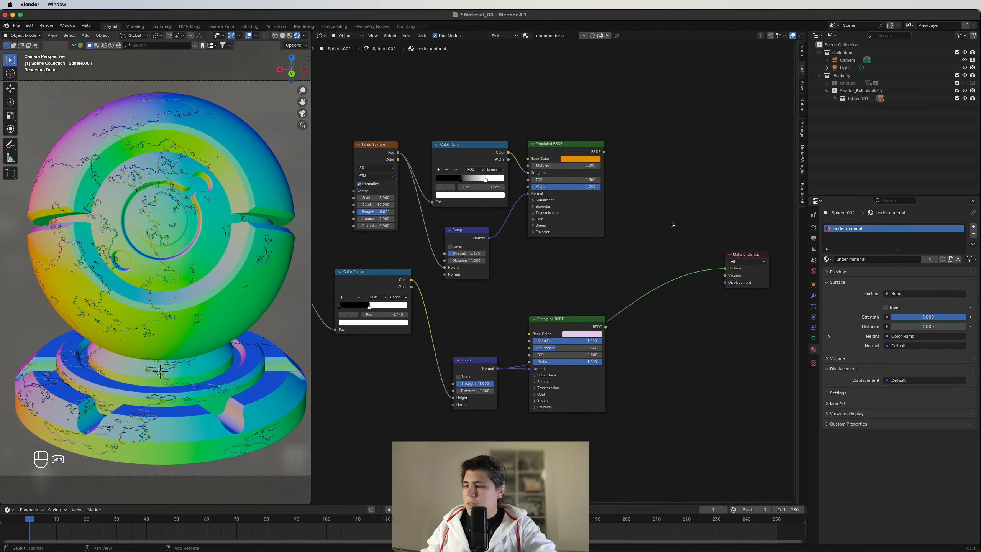
# - Add a Mix Shader before the Material Output, with the upper material in its first Shader input and the under material in the second
pyautogui.hotkey('shift', 'a')
pyautogui.write('mix')
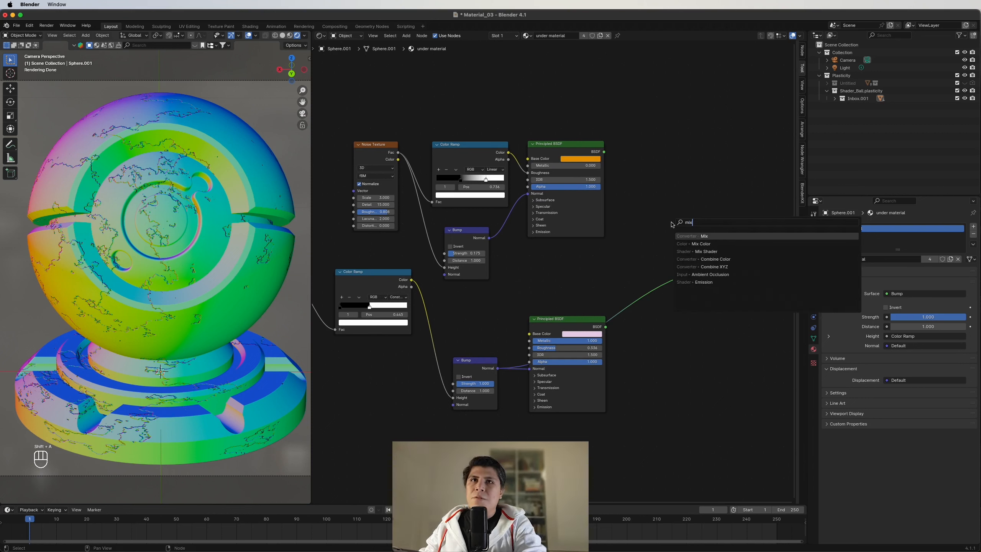
pyautogui.press('Down')
pyautogui.press('Return')
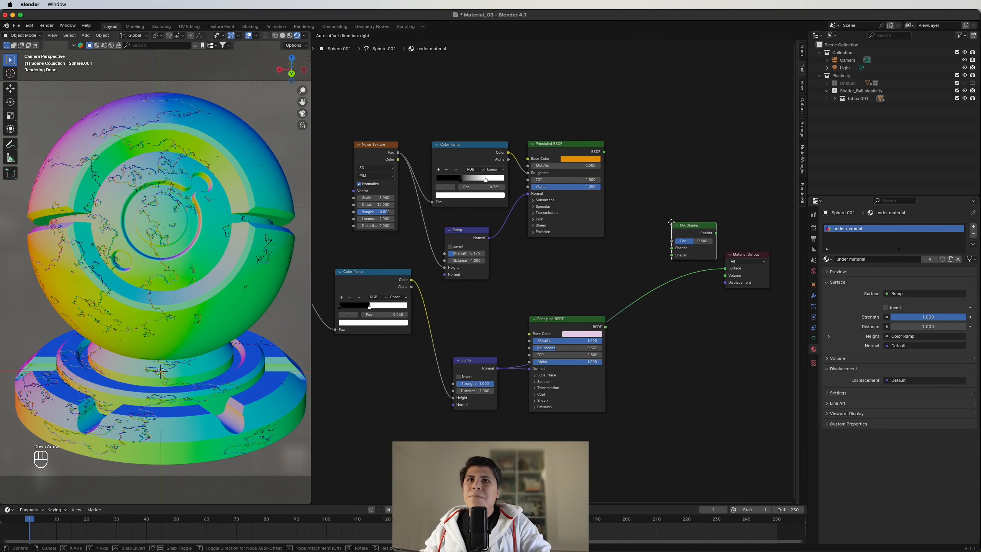
pyautogui.click(656, 231)
pyautogui.moveTo(604, 152); pyautogui.dragTo(658, 257)
pyautogui.moveTo(606, 327); pyautogui.dragTo(658, 264)
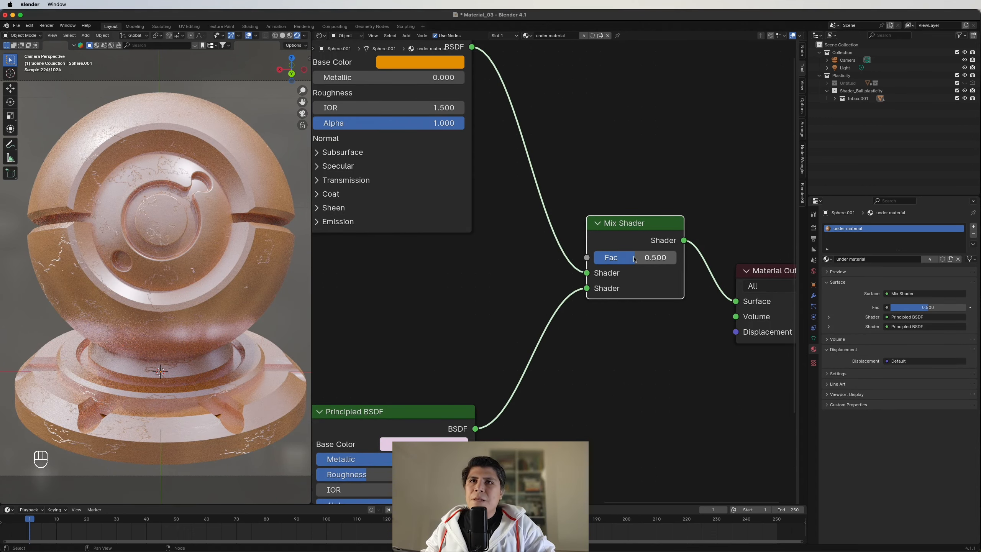
# - Test the Mix Shader's Fac value, and drive Fac with the mask Color Ramp's Color output
pyautogui.moveTo(634, 258); pyautogui.dragTo(634, 258)
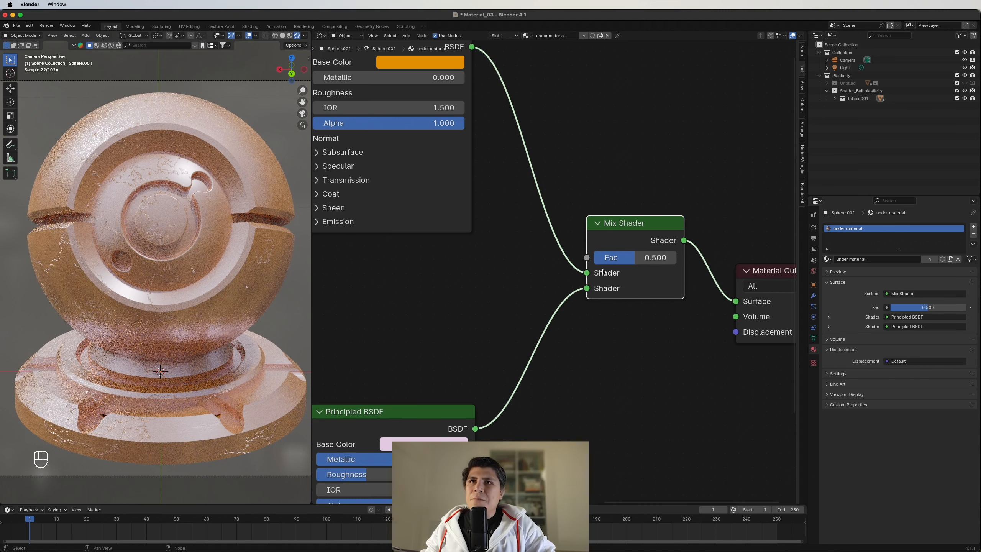
pyautogui.scroll(-10, 569, 274)
pyautogui.scroll(2, 475, 287)
pyautogui.moveTo(344, 411); pyautogui.dragTo(510, 376, button='middle')
pyautogui.moveTo(575, 366); pyautogui.dragTo(405, 406, button='middle')
pyautogui.scroll(2, 571, 321)
pyautogui.click(554, 324)
pyautogui.moveTo(578, 306); pyautogui.dragTo(616, 270, button='middle')
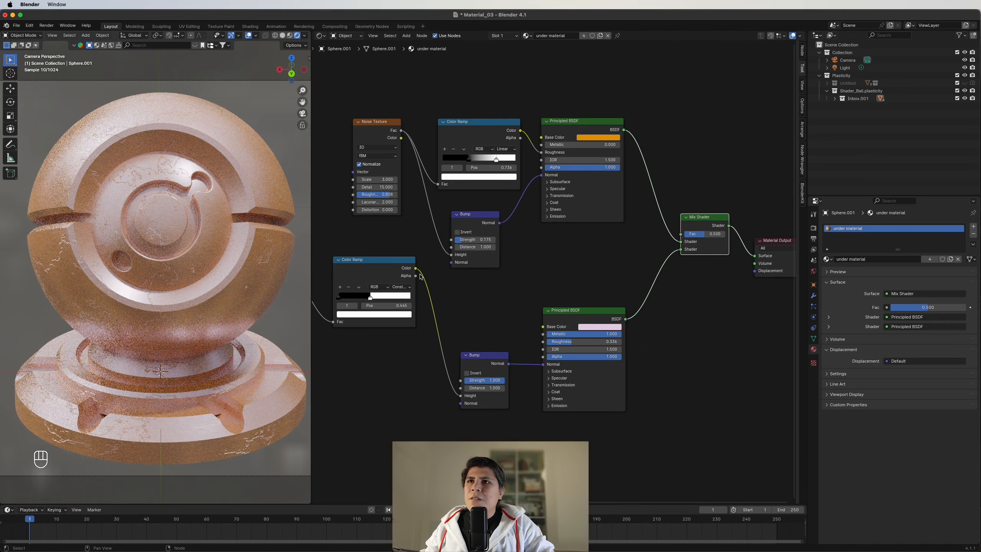
pyautogui.moveTo(418, 269); pyautogui.dragTo(683, 236)
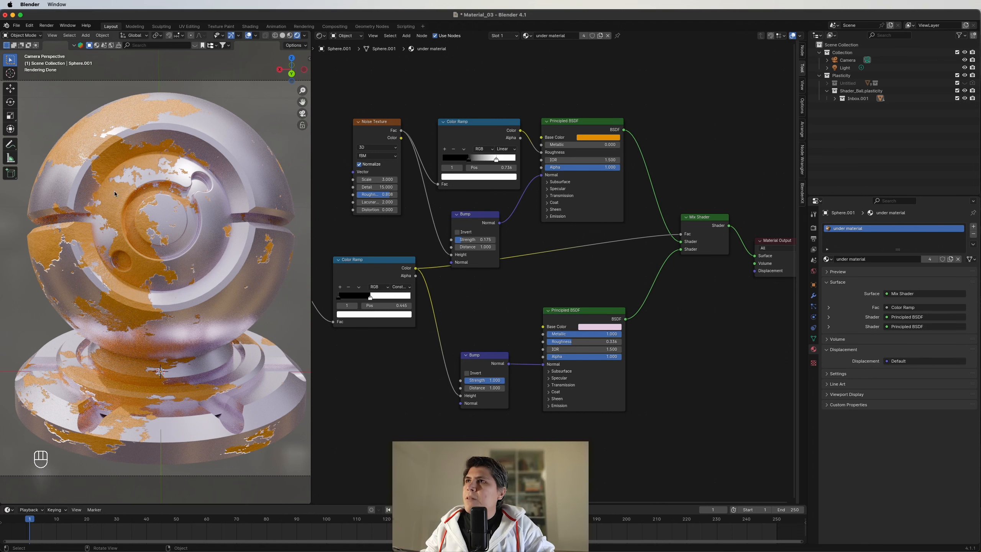
# - Enable Invert on the Bump node feeding the under material
pyautogui.moveTo(430, 351); pyautogui.dragTo(507, 293, button='middle')
pyautogui.scroll(7, 509, 302)
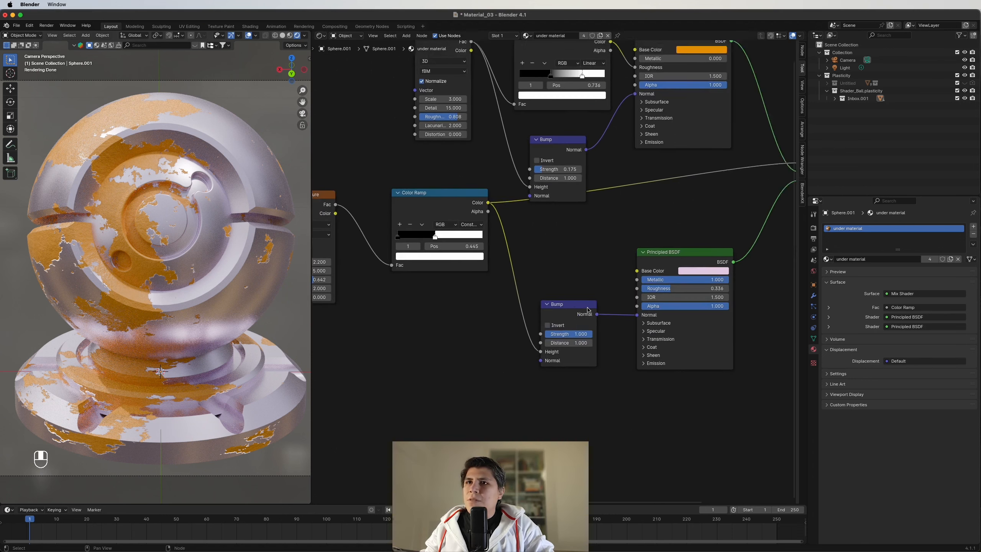
pyautogui.moveTo(561, 330); pyautogui.dragTo(508, 319, button='middle')
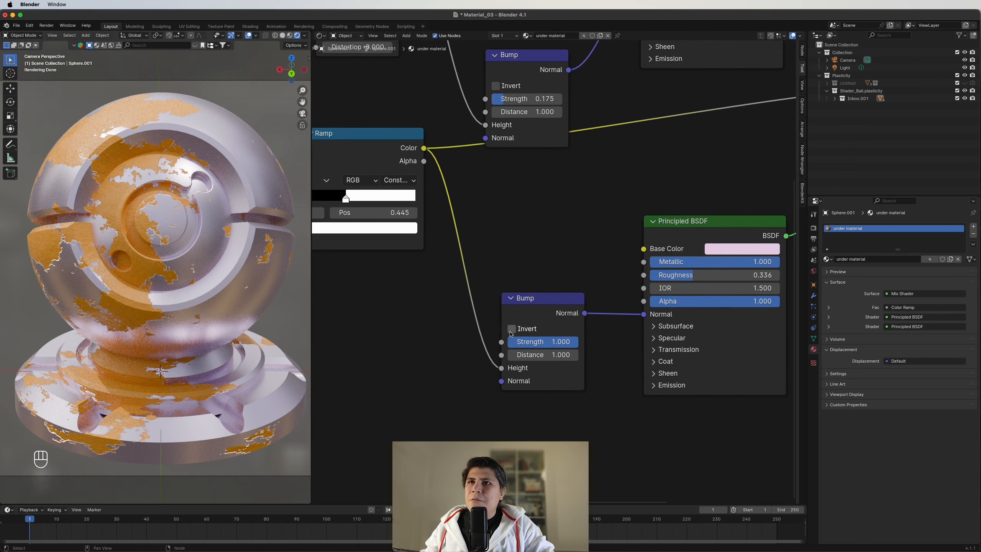
pyautogui.click(511, 328)
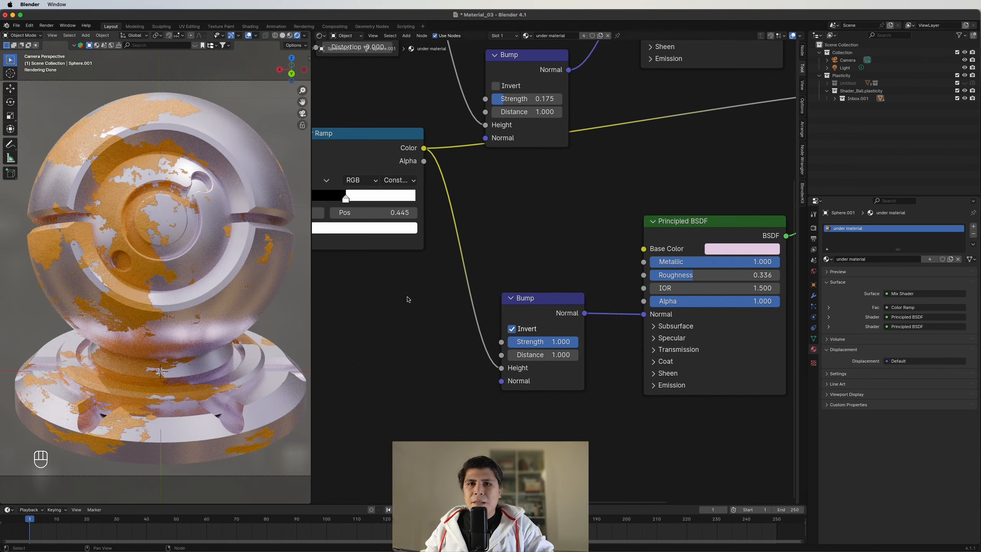
# - Shift the white stop on the mask's Color Ramp so the orange upper material covers more of the ball
pyautogui.moveTo(389, 219); pyautogui.dragTo(582, 317, button='middle')
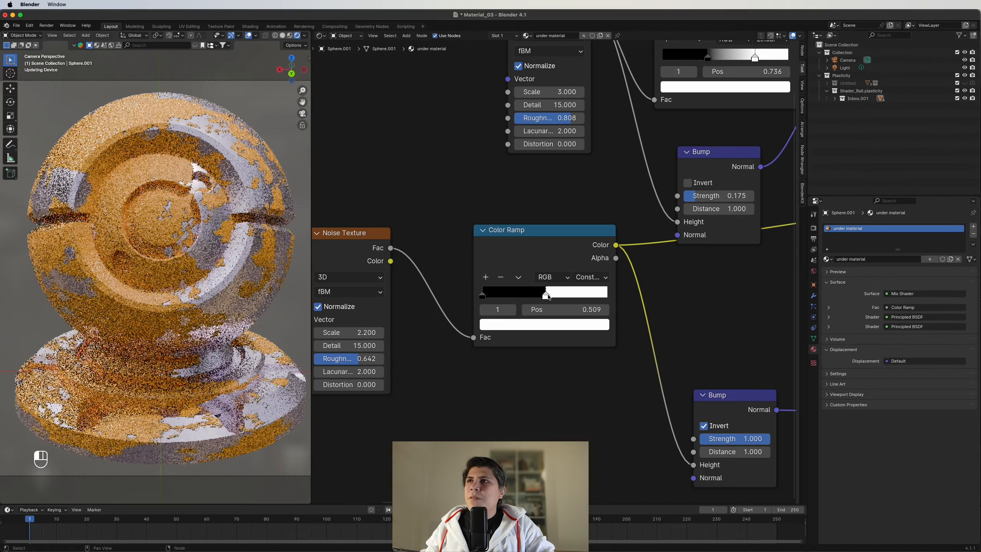
pyautogui.moveTo(548, 296); pyautogui.dragTo(516, 292)
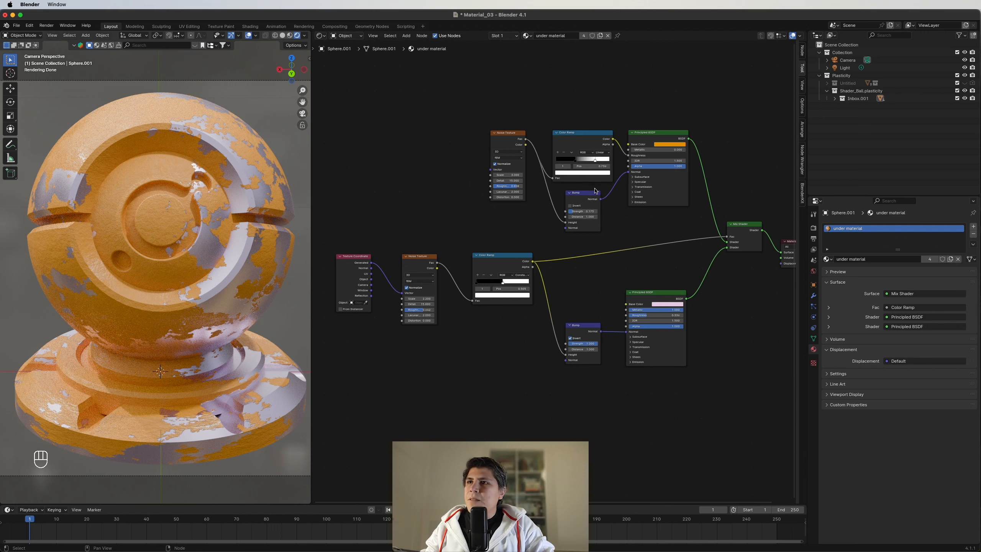
# - Review the complete node graph and open the rendered image of the shader ball
pyautogui.scroll(-1, 685, 167)
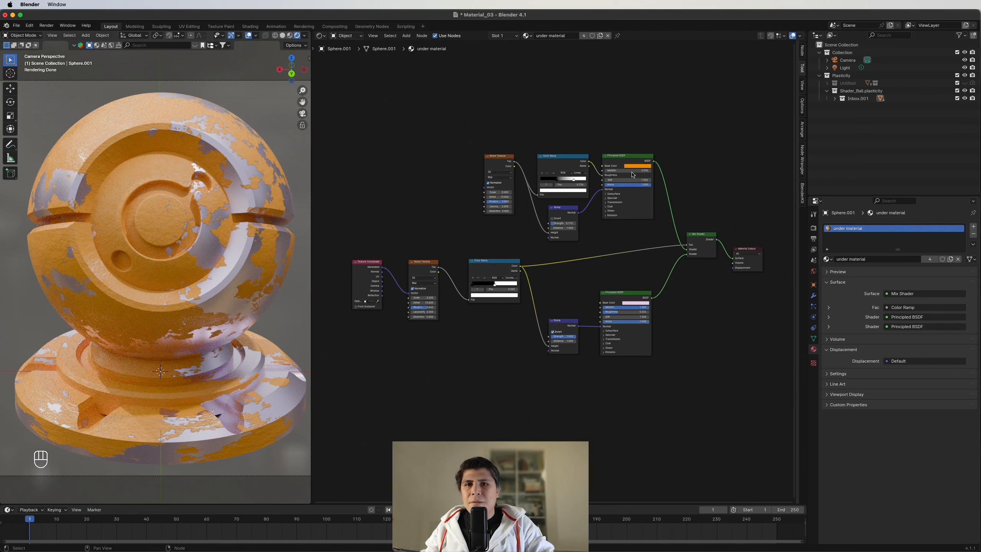
pyautogui.scroll(1, 659, 324)
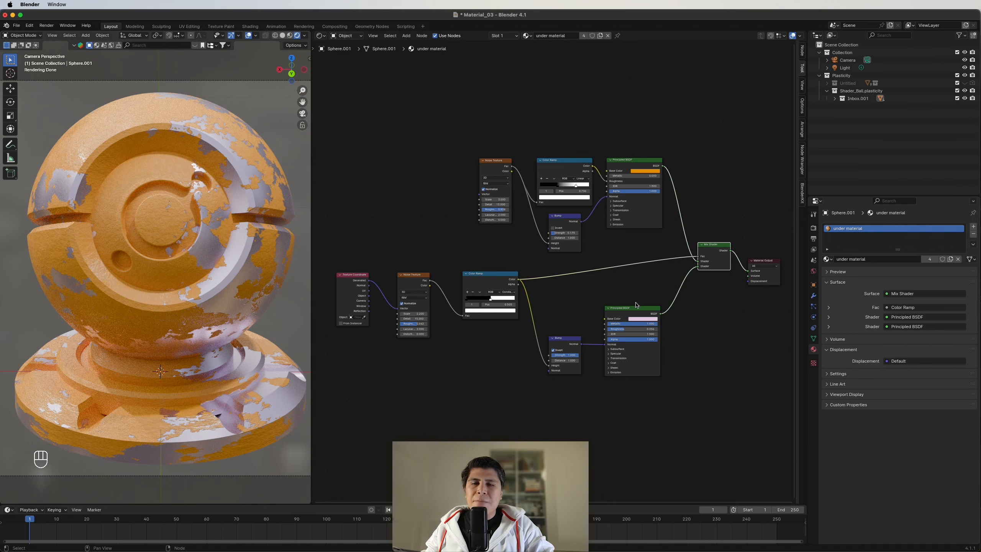
pyautogui.press('F11')
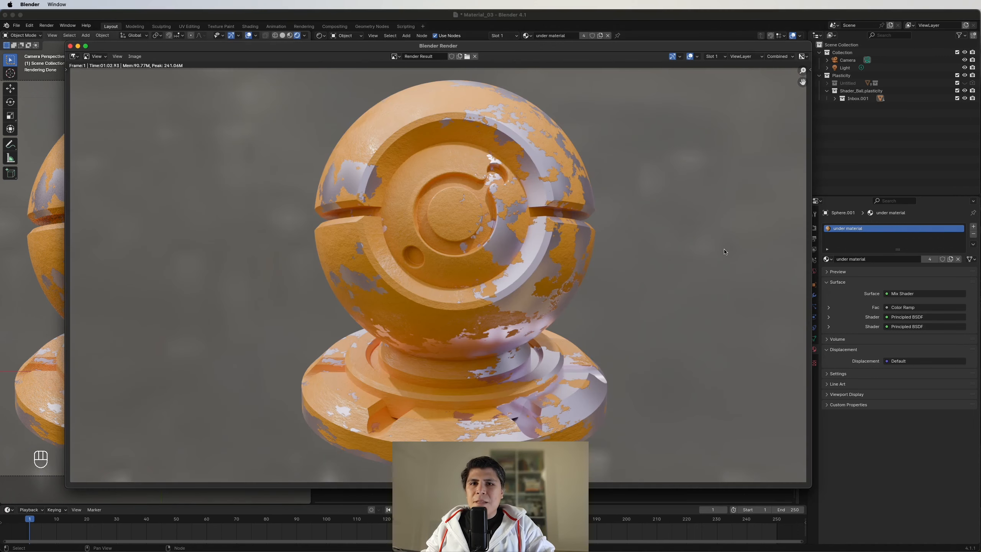